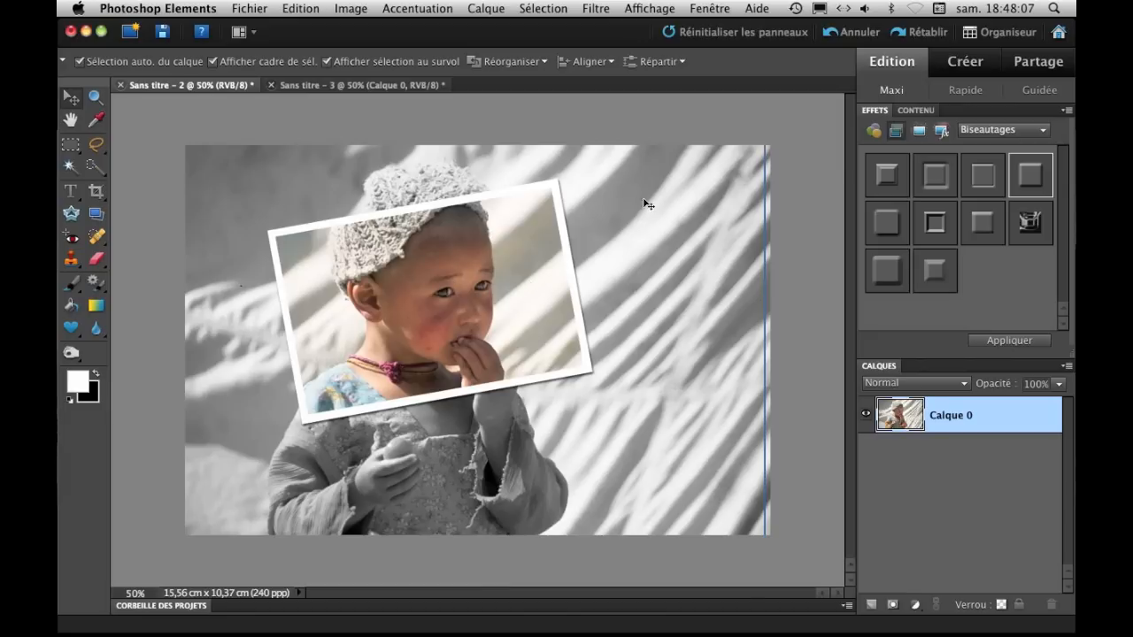
# - Duplicate the Calque 0 layer in the Sans titre – 3 document, checking the finished example in Sans titre – 2
pyautogui.click(401, 85)
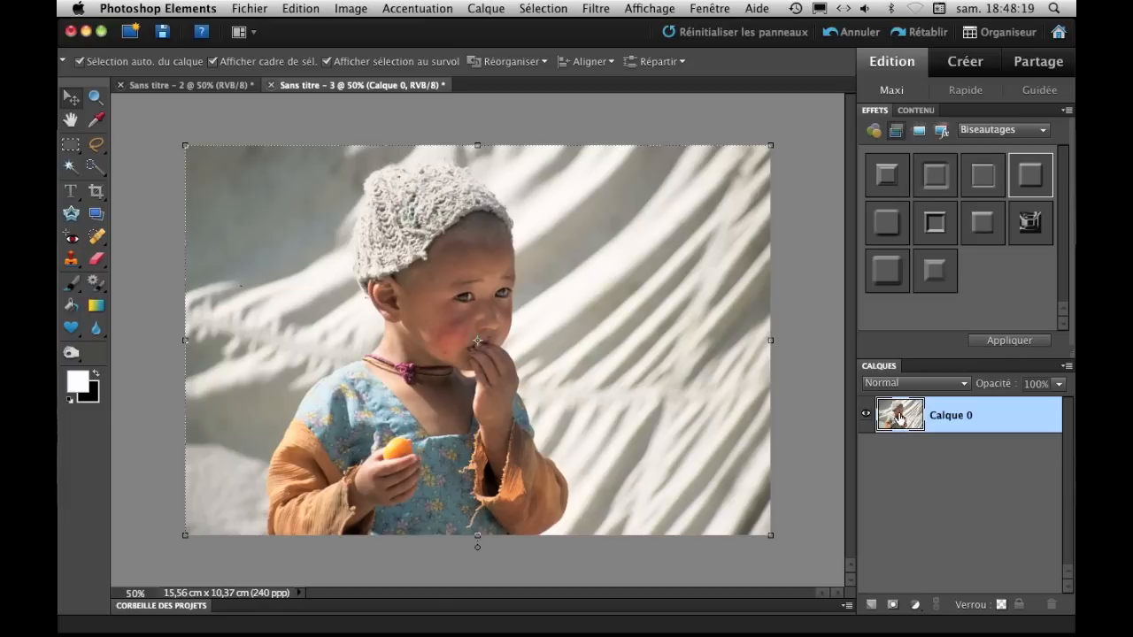
pyautogui.moveTo(898, 418); pyautogui.dragTo(874, 607)
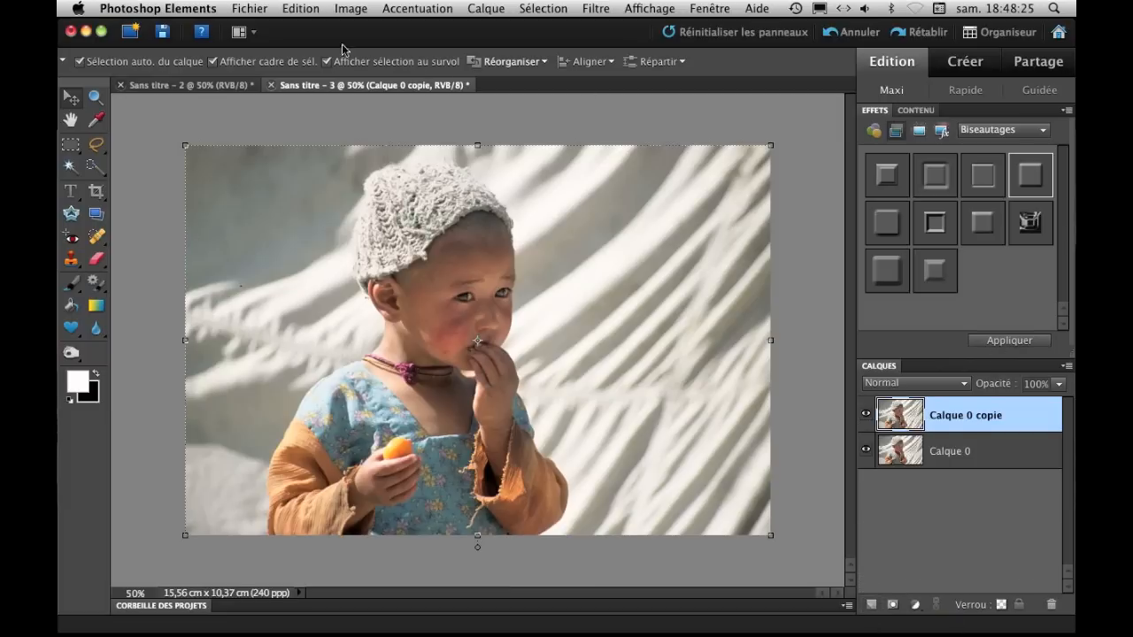
pyautogui.click(193, 87)
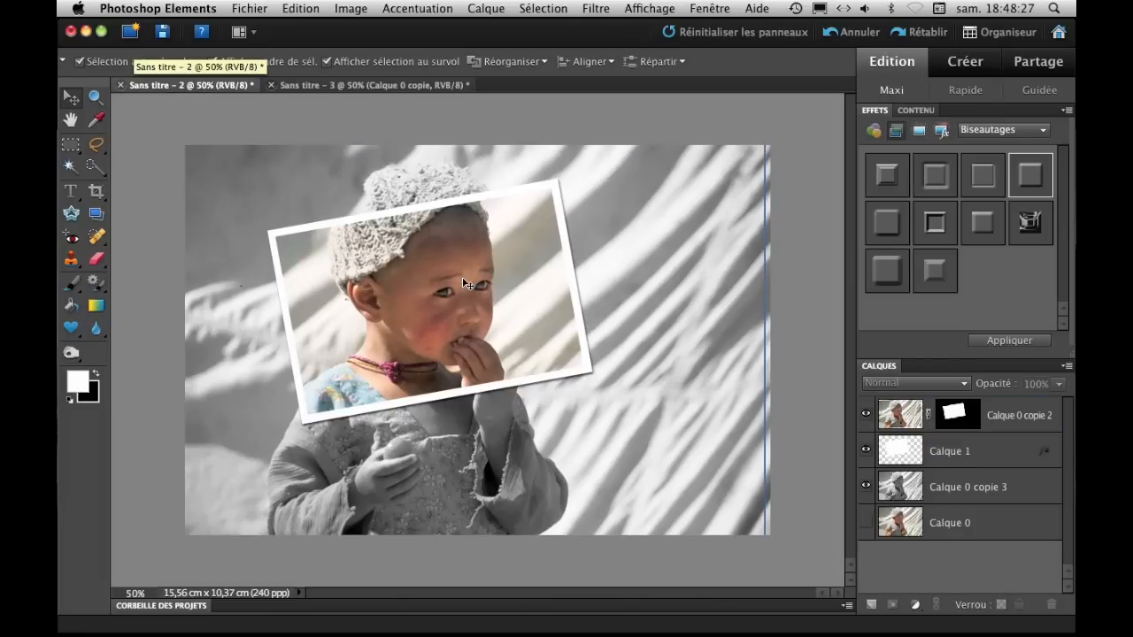
pyautogui.click(383, 84)
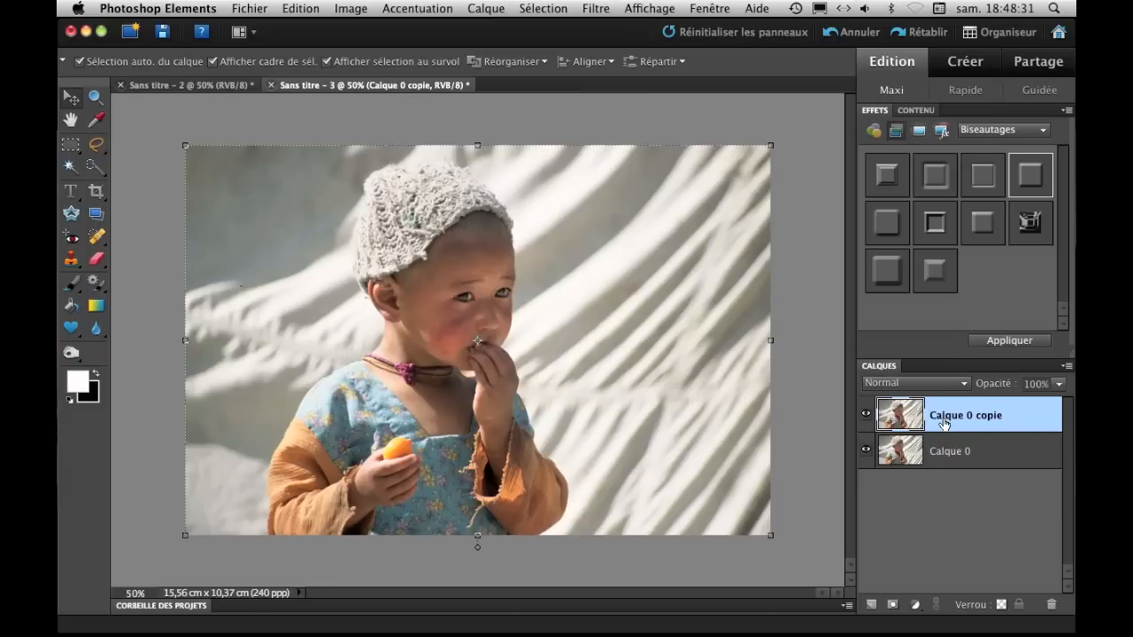
# - Rename the duplicated upper layer as Couleur and the original lower layer as Noir et blanc
pyautogui.doubleClick(944, 424)
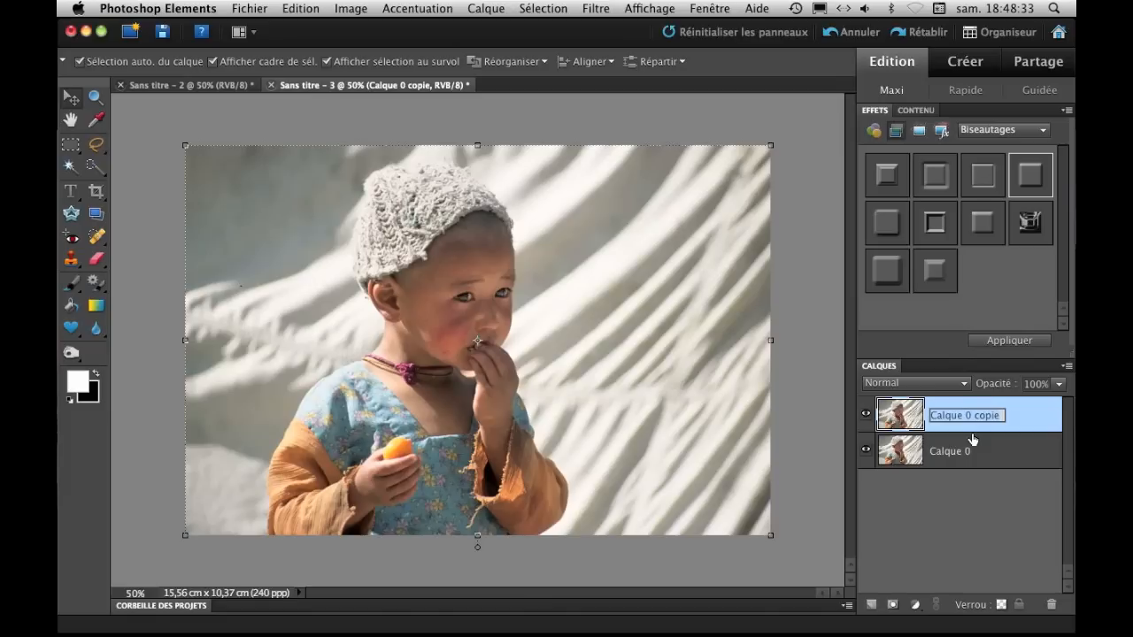
pyautogui.write('Couleur')
pyautogui.press('Return')
pyautogui.doubleClick(955, 451)
pyautogui.write('Noir et blanc')
pyautogui.press('Return')
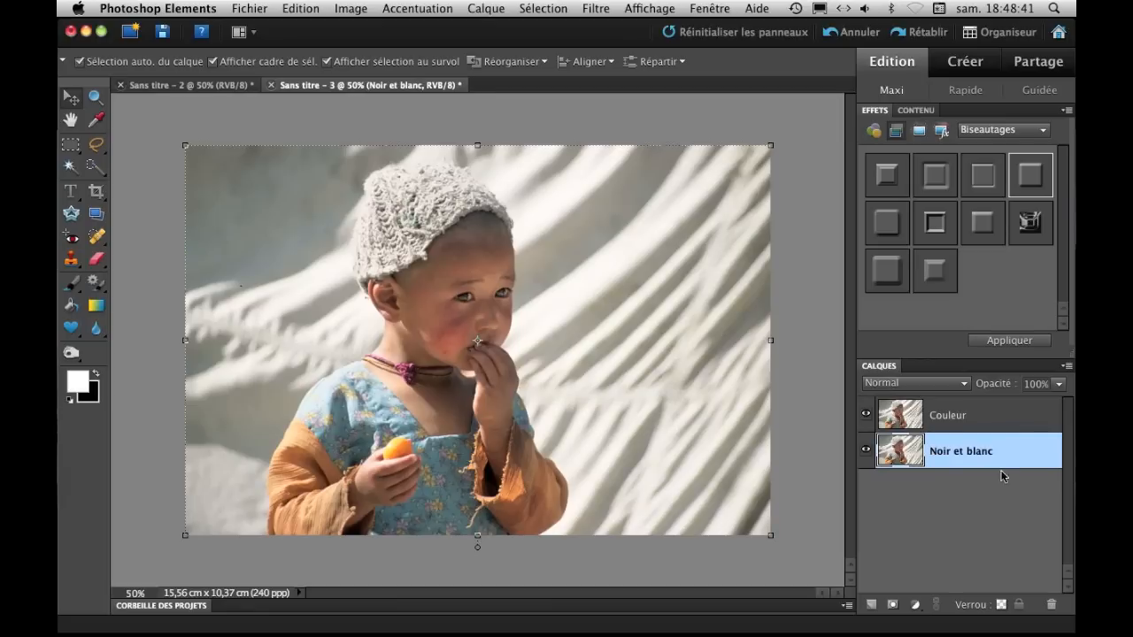
pyautogui.click(947, 411)
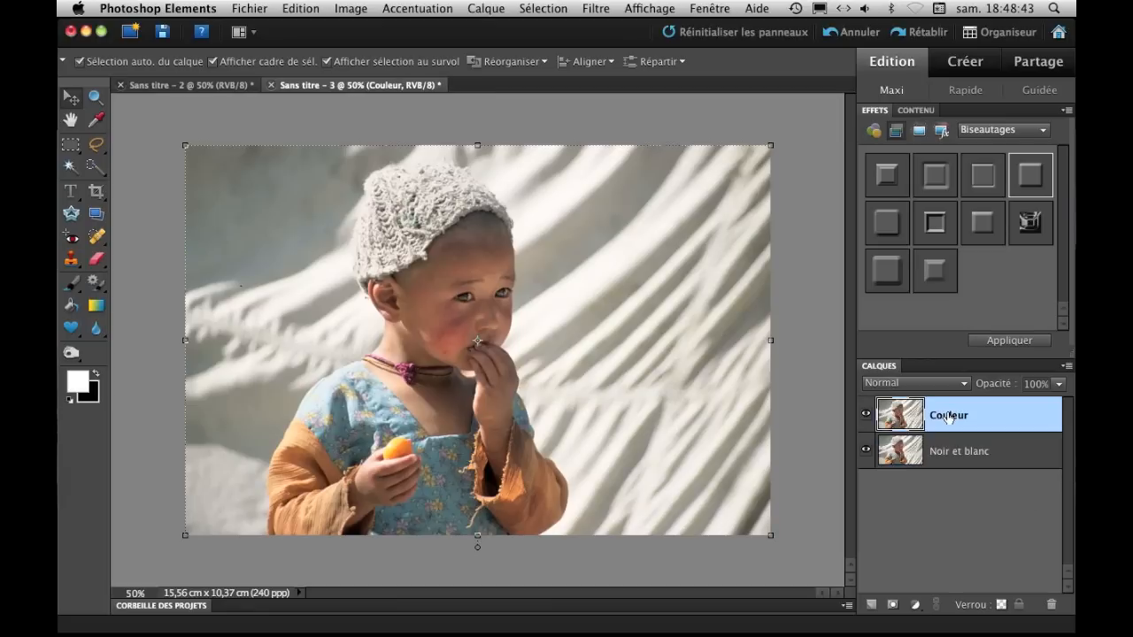
pyautogui.click(964, 462)
pyautogui.moveTo(920, 466); pyautogui.dragTo(894, 357)
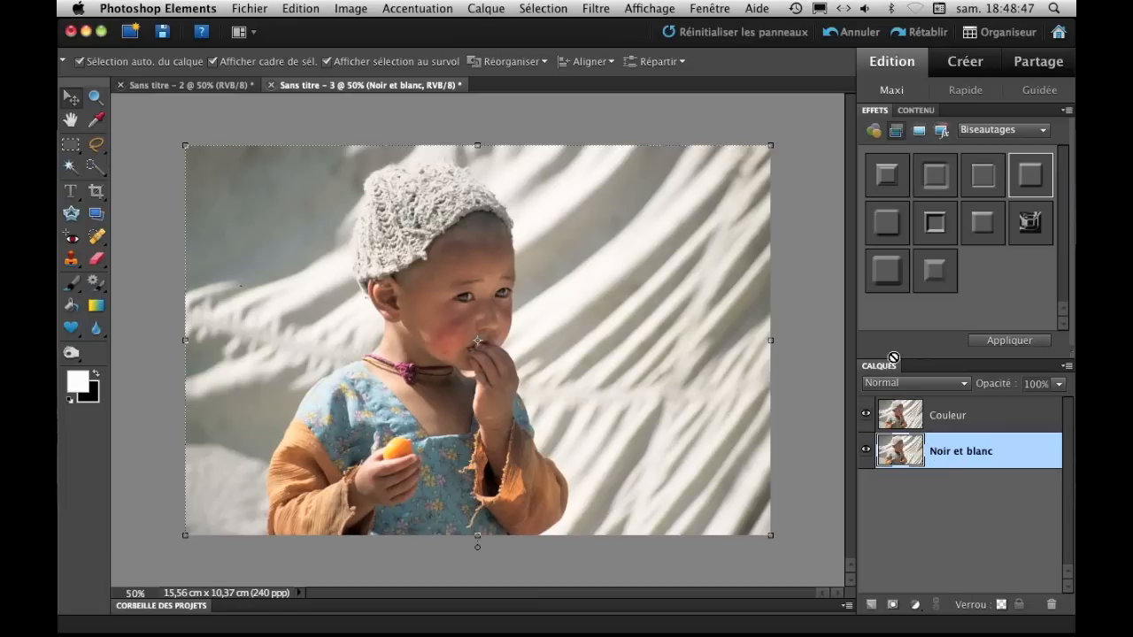
pyautogui.click(440, 11)
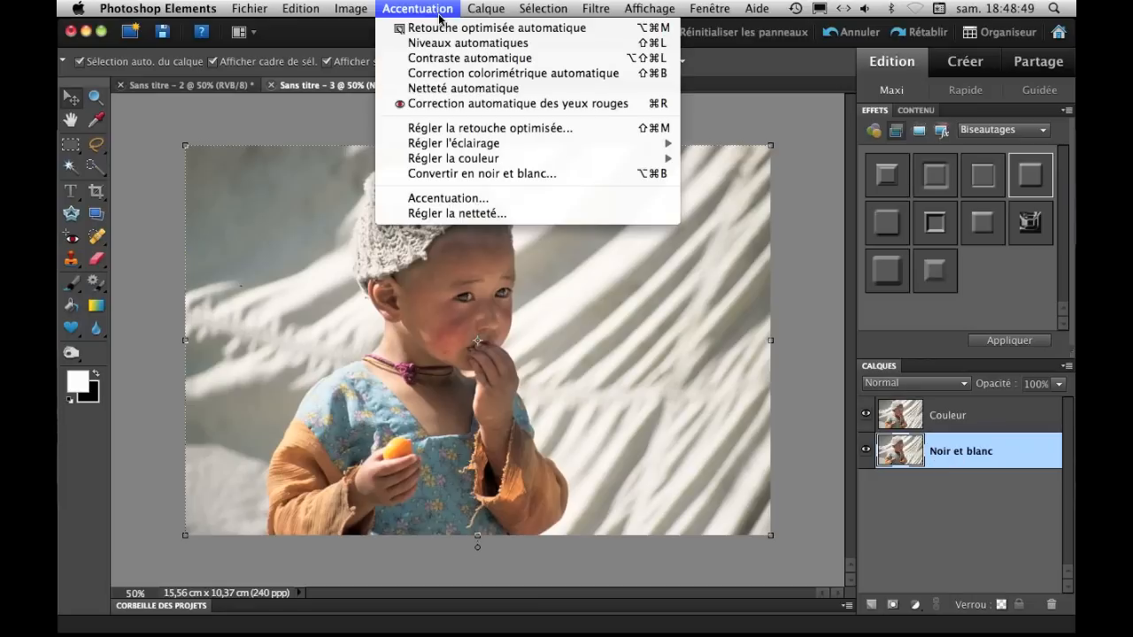
pyautogui.click(509, 173)
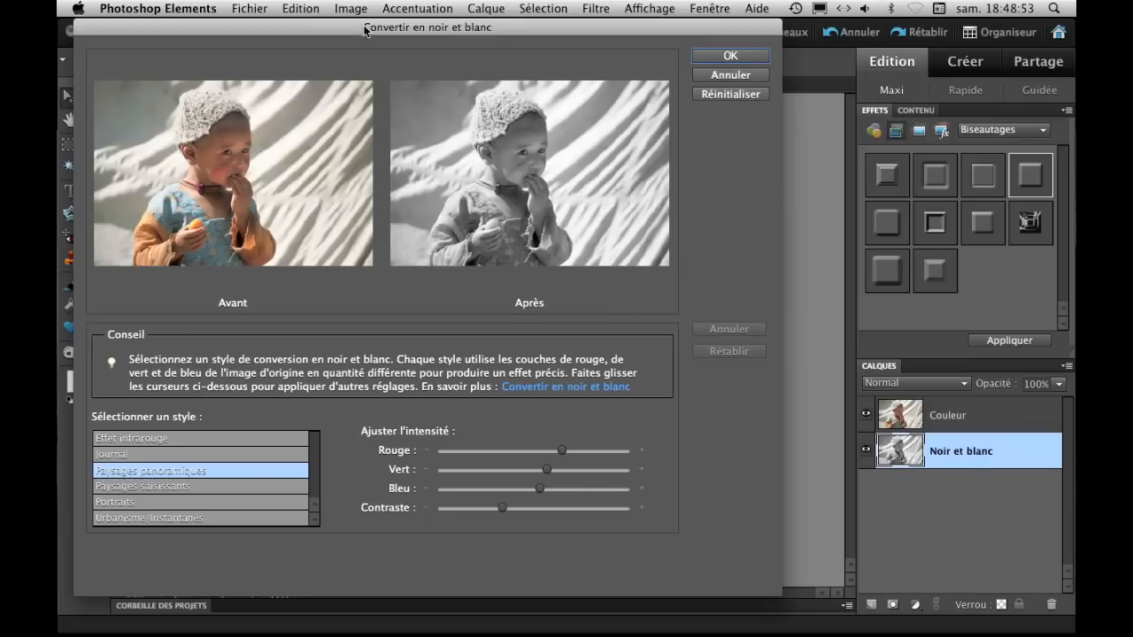
pyautogui.moveTo(409, 26); pyautogui.dragTo(865, 77)
pyautogui.moveTo(721, 90); pyautogui.dragTo(246, 74)
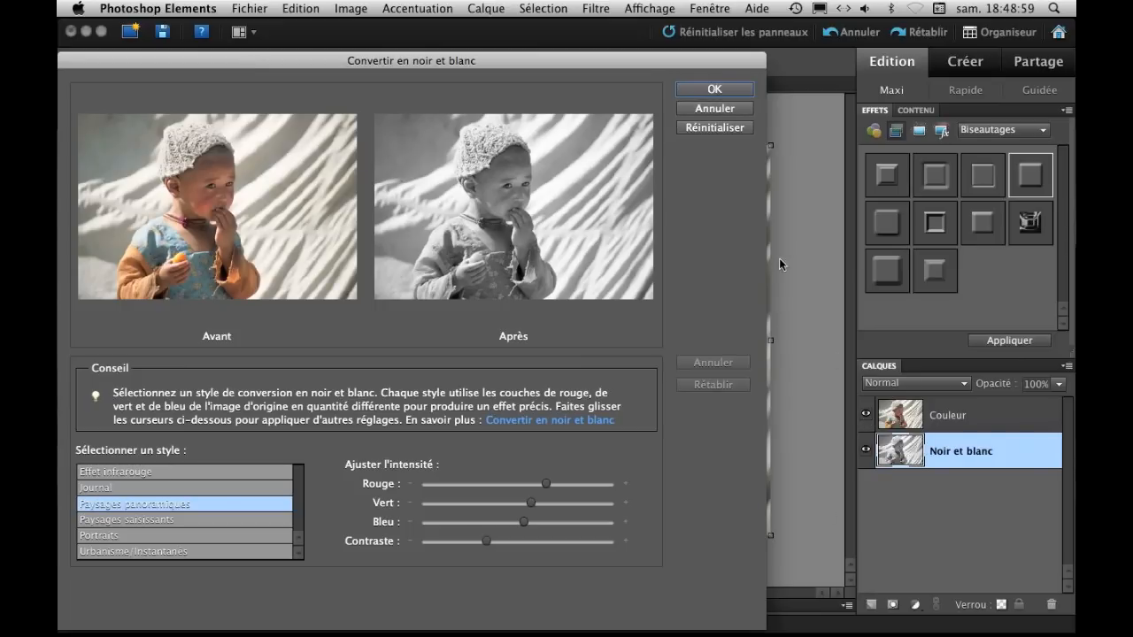
pyautogui.press('Return')
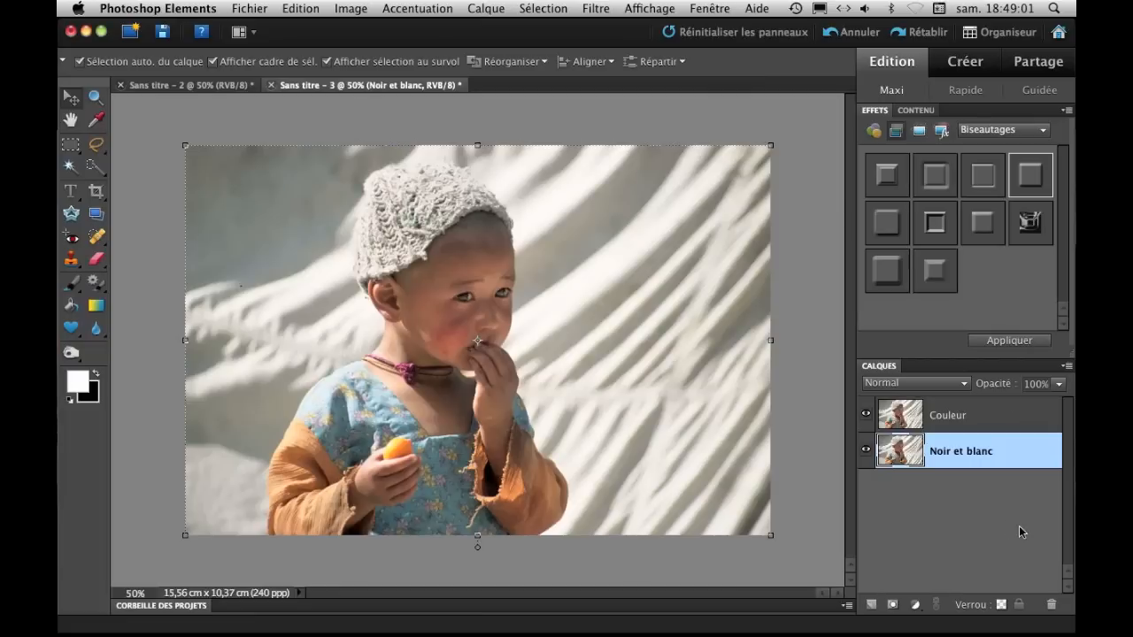
# - Hide the Couleur layer and open the black-and-white conversion for the Noir et blanc layer, keeping the photo in view
pyautogui.click(867, 413)
pyautogui.click(407, 15)
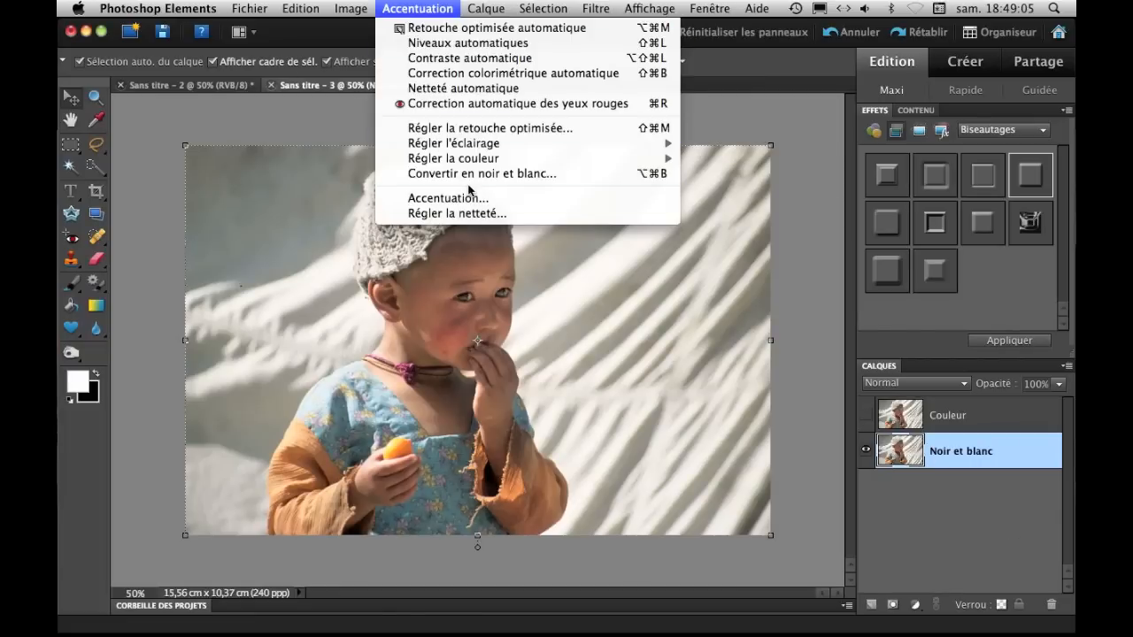
pyautogui.click(475, 177)
pyautogui.moveTo(416, 20); pyautogui.dragTo(913, 59)
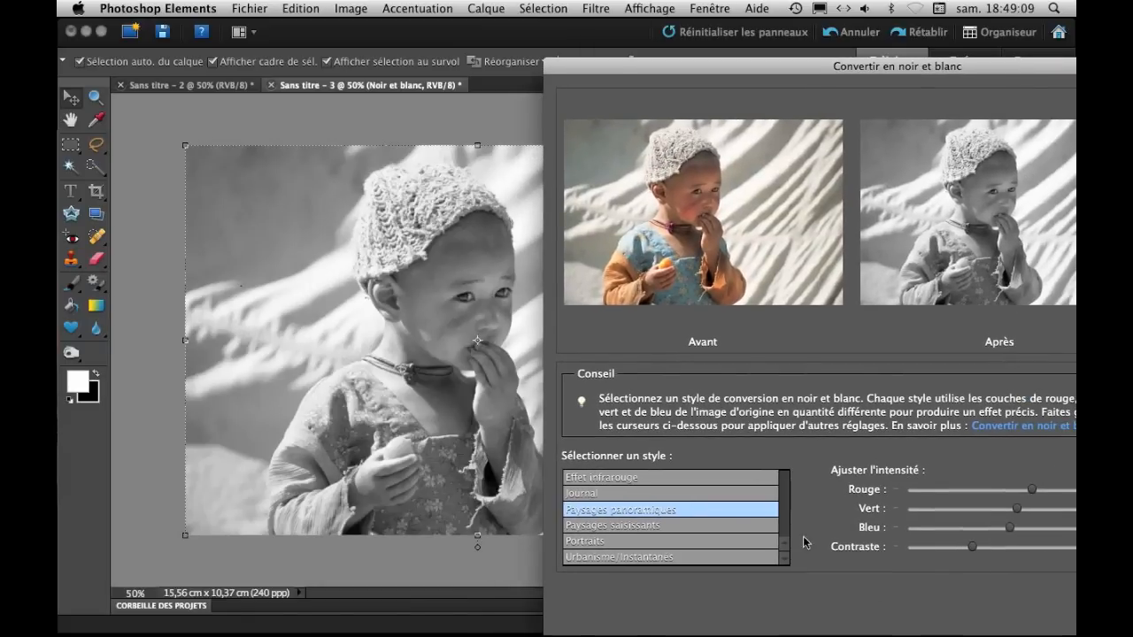
# - Compare the black-and-white conversion styles on the photo, from Effet infrarouge and Journal to Portraits and Urbanisme/Instantanés
pyautogui.click(623, 478)
pyautogui.click(587, 495)
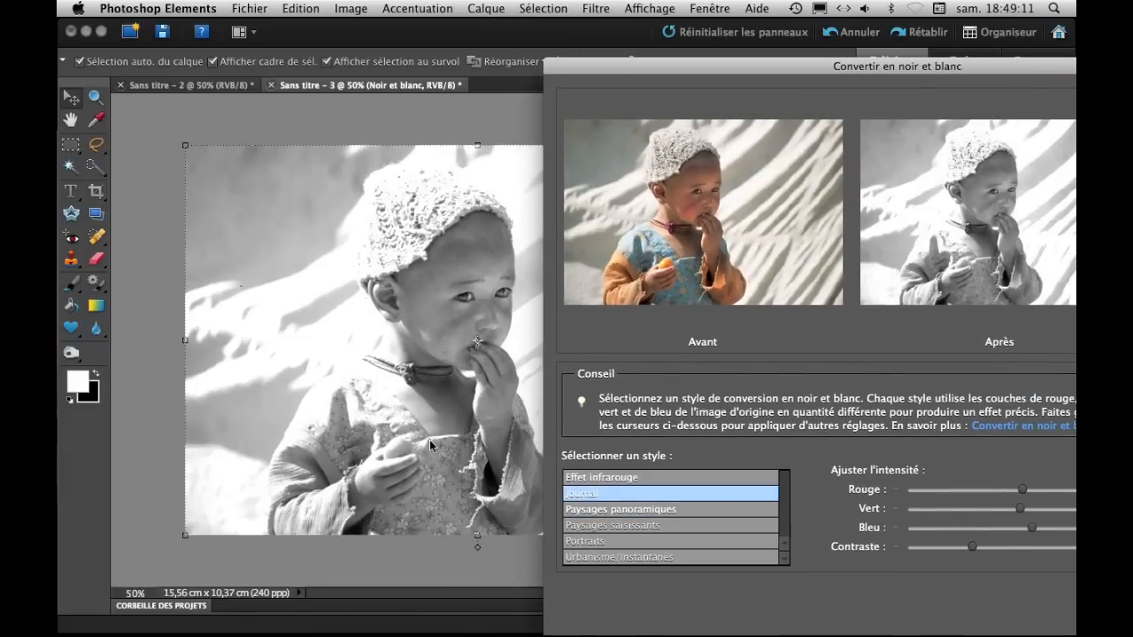
pyautogui.click(585, 511)
pyautogui.click(587, 526)
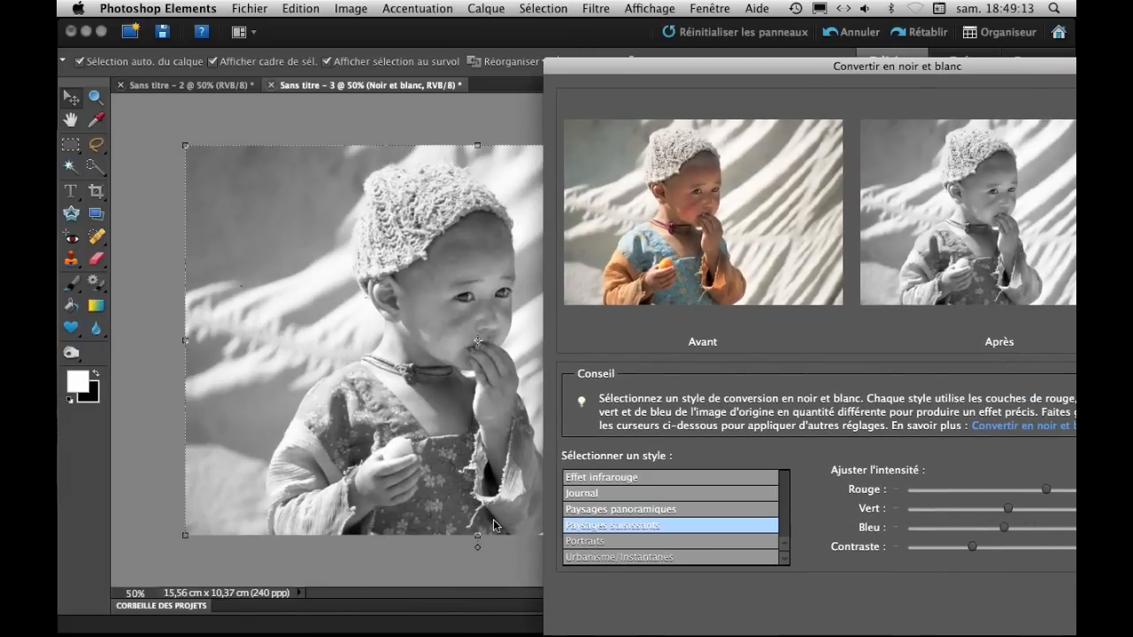
pyautogui.click(576, 541)
pyautogui.click(571, 557)
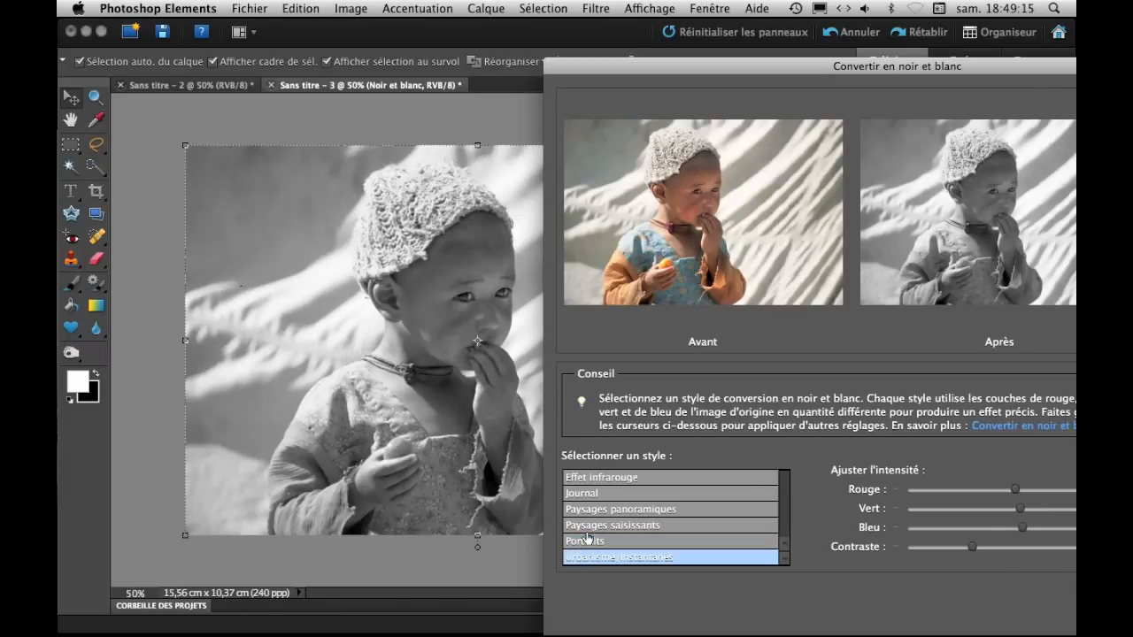
pyautogui.click(584, 525)
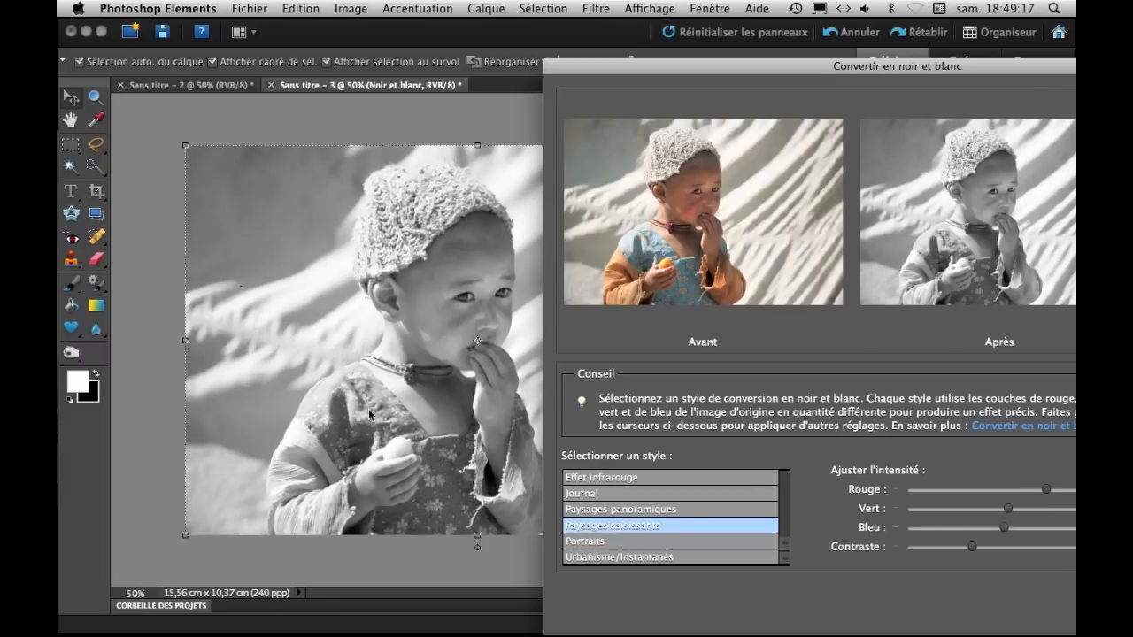
pyautogui.click(573, 540)
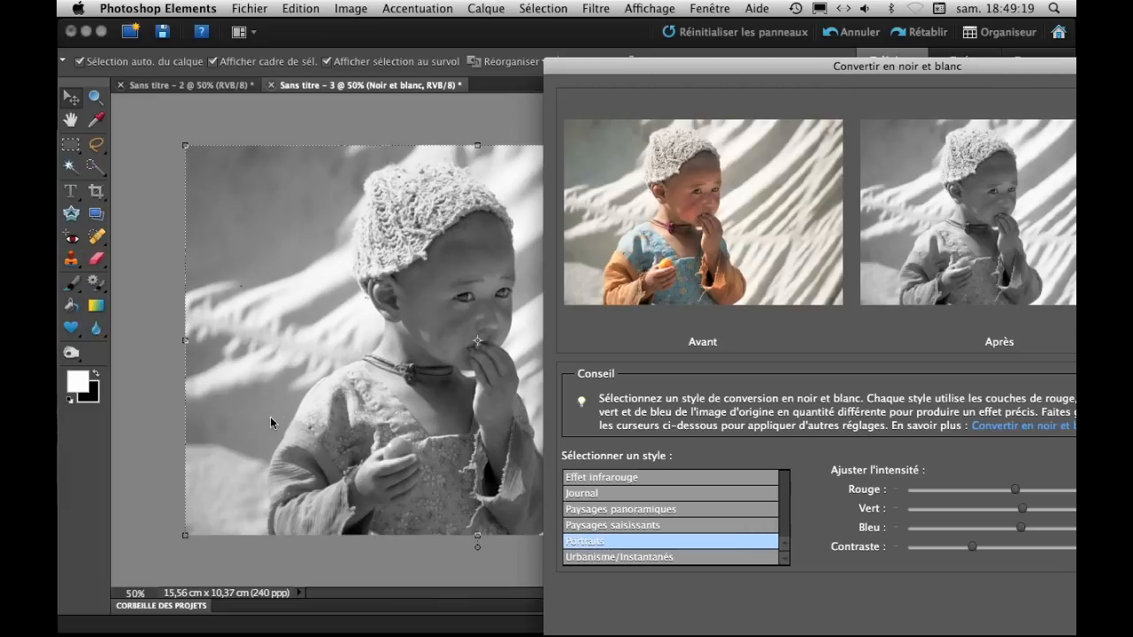
# - Convert the Noir et blanc layer with the Paysages saisissants style and show the Couleur layer again
pyautogui.click(620, 529)
pyautogui.moveTo(673, 65); pyautogui.dragTo(320, 25)
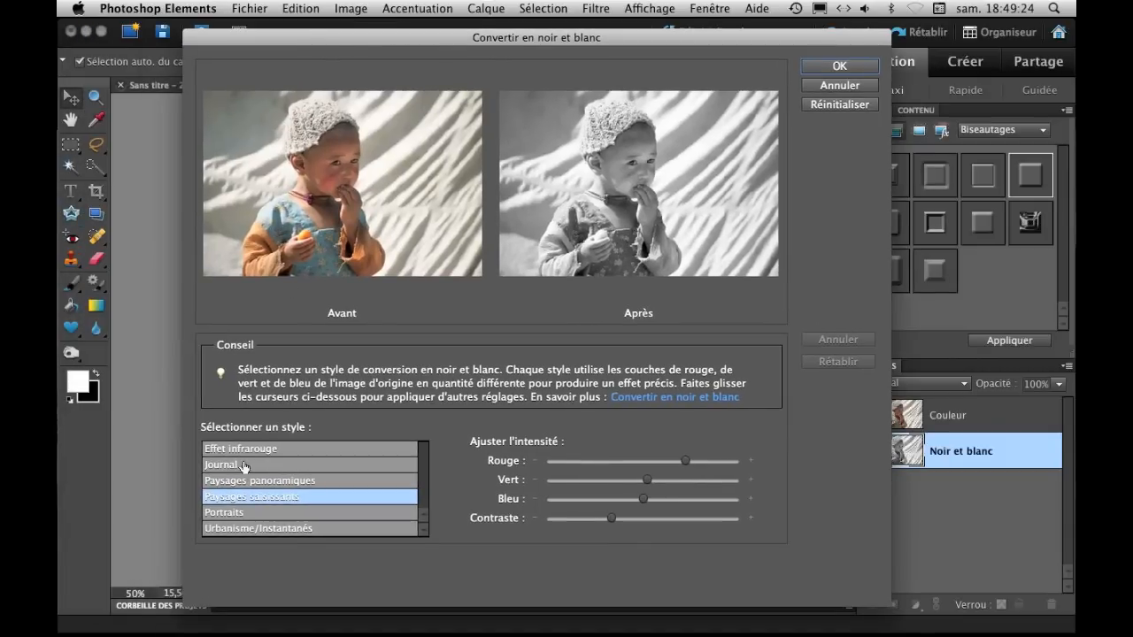
pyautogui.click(839, 66)
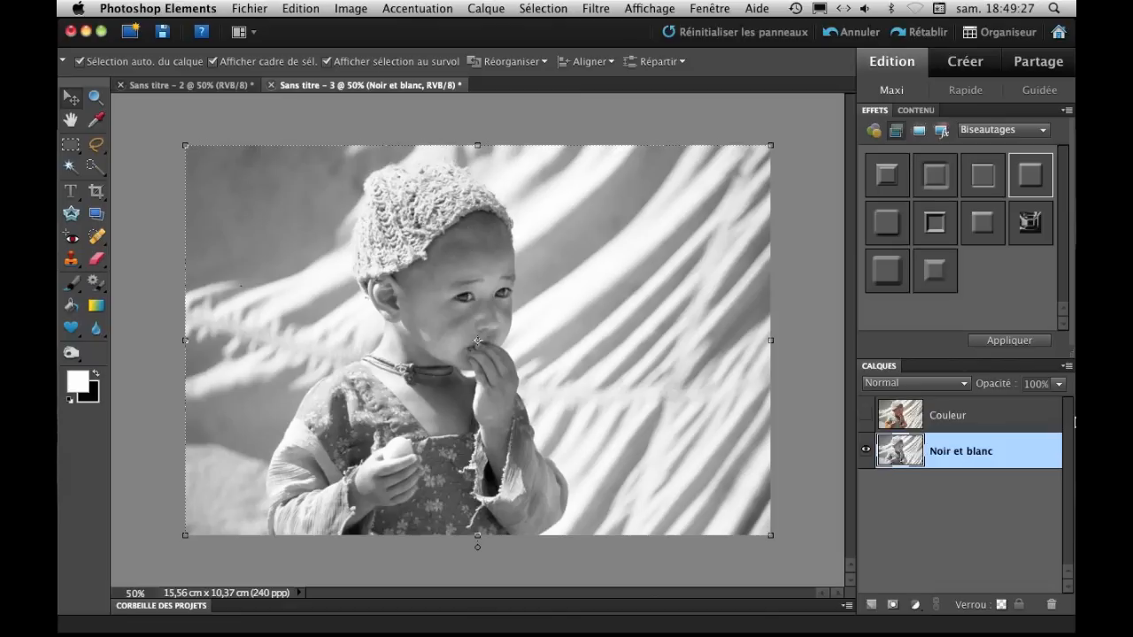
pyautogui.click(866, 416)
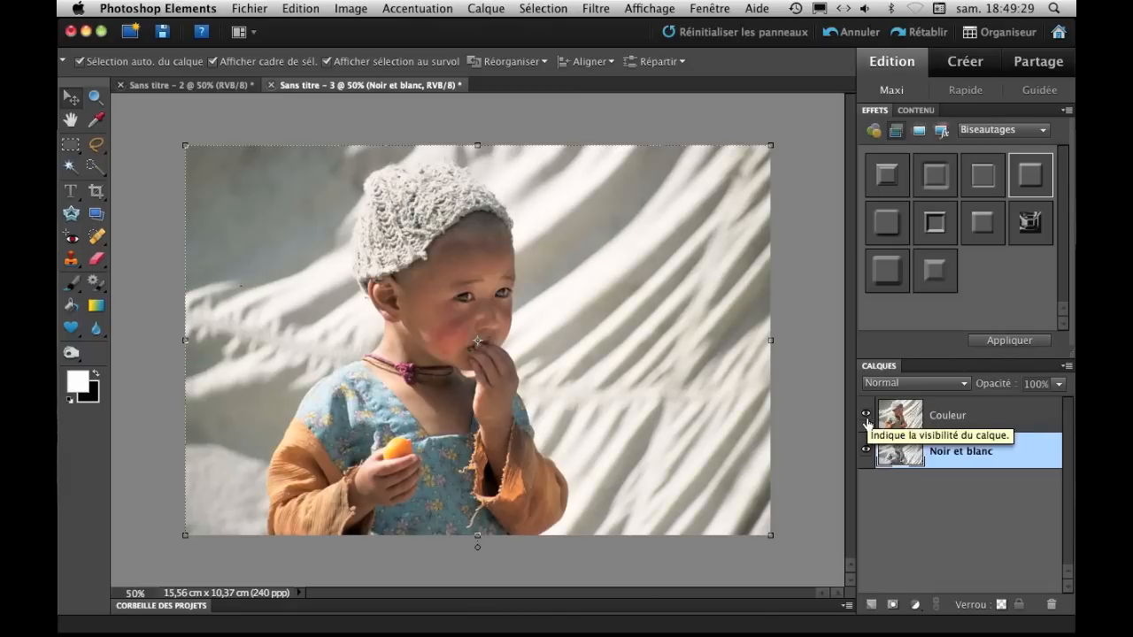
# - With the Couleur layer active, set the rectangular marquee to fixed proportions with width 3 and height 2
pyautogui.click(954, 412)
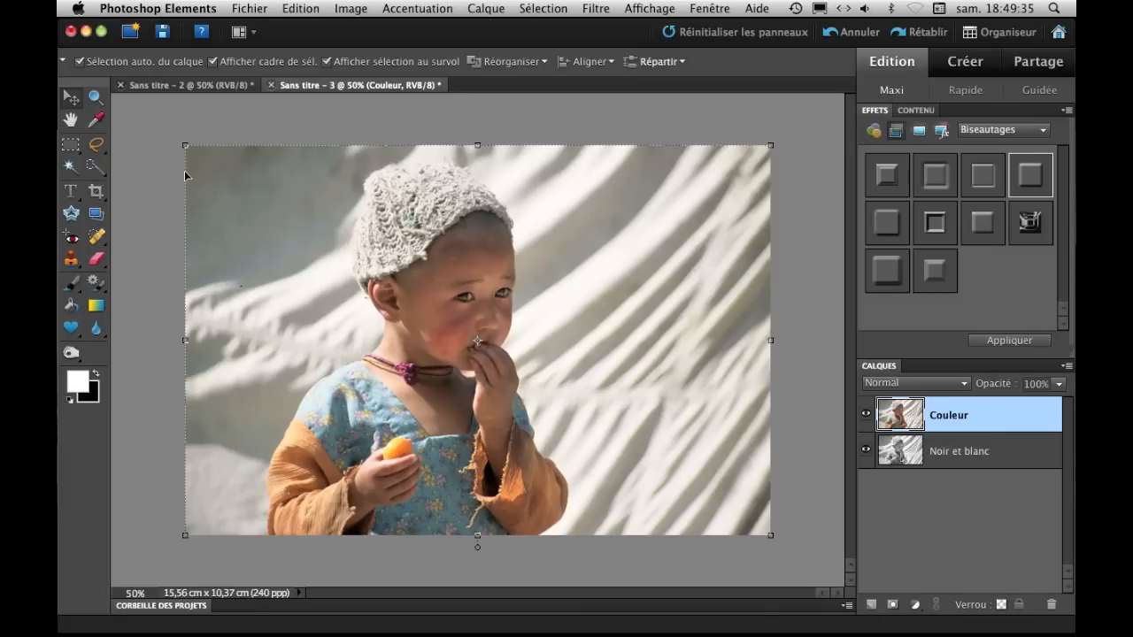
pyautogui.click(69, 149)
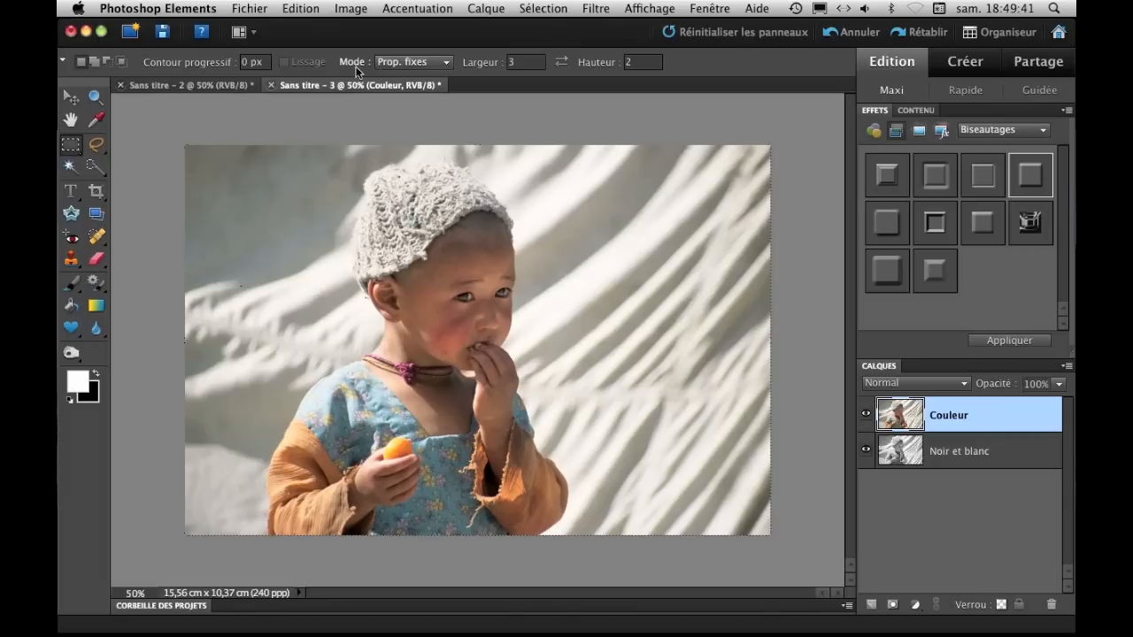
pyautogui.click(446, 62)
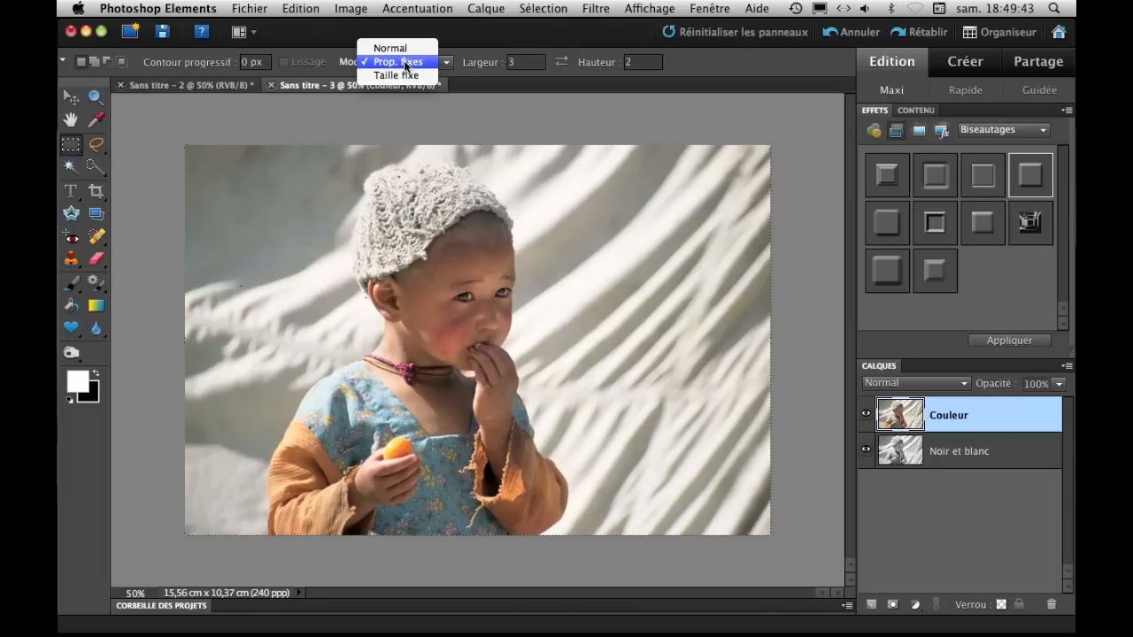
pyautogui.click(406, 62)
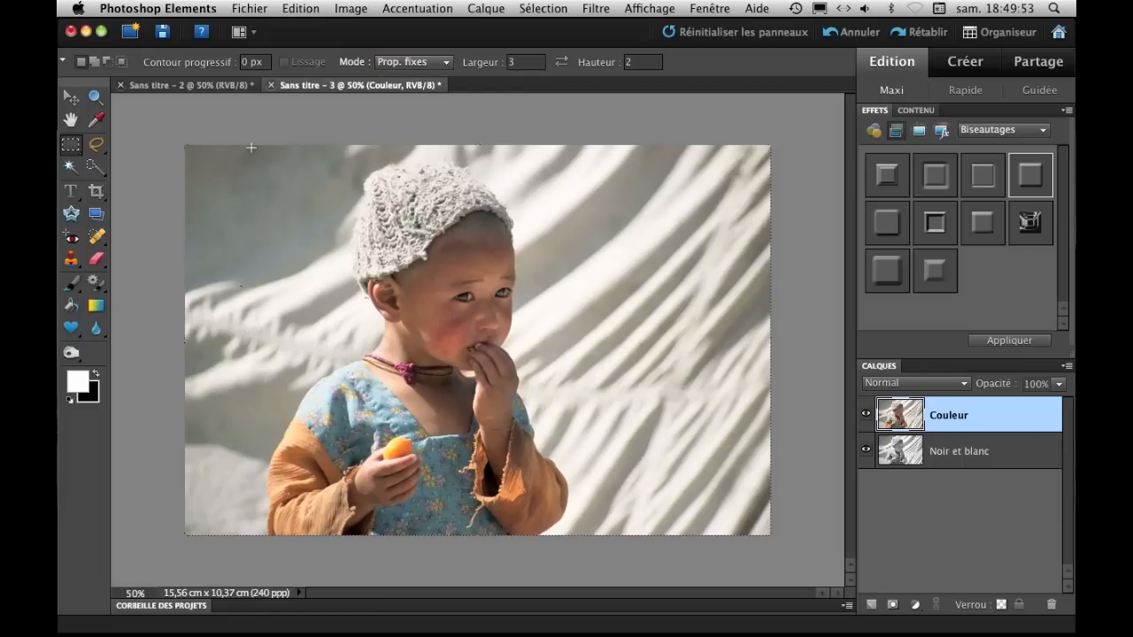
pyautogui.click(514, 62)
pyautogui.press('Tab')
pyautogui.click(526, 62)
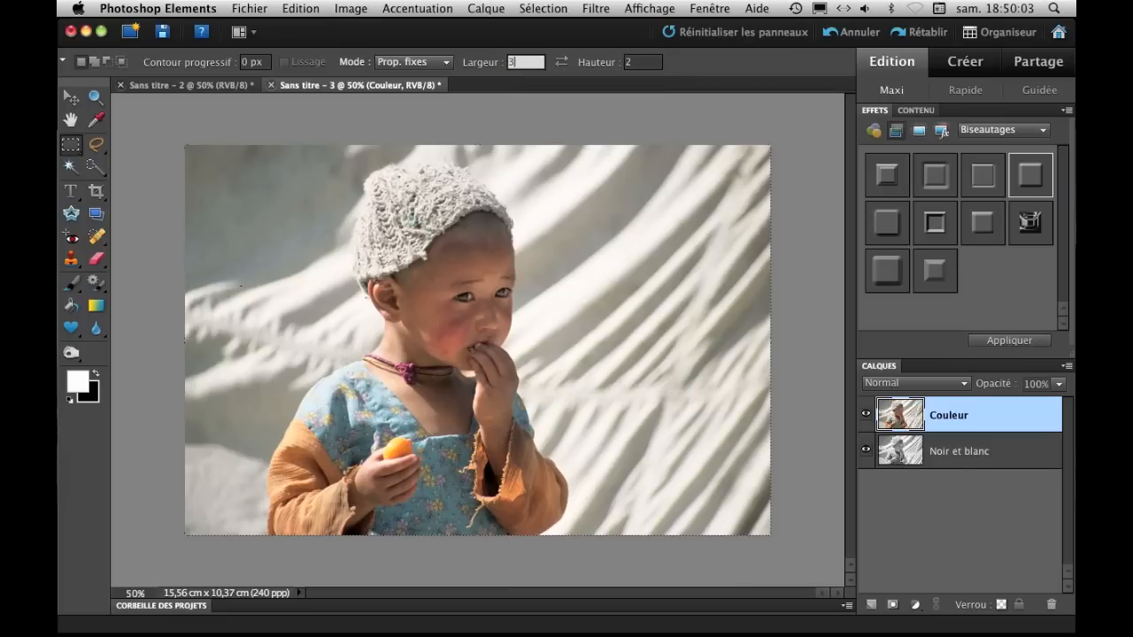
pyautogui.click(640, 62)
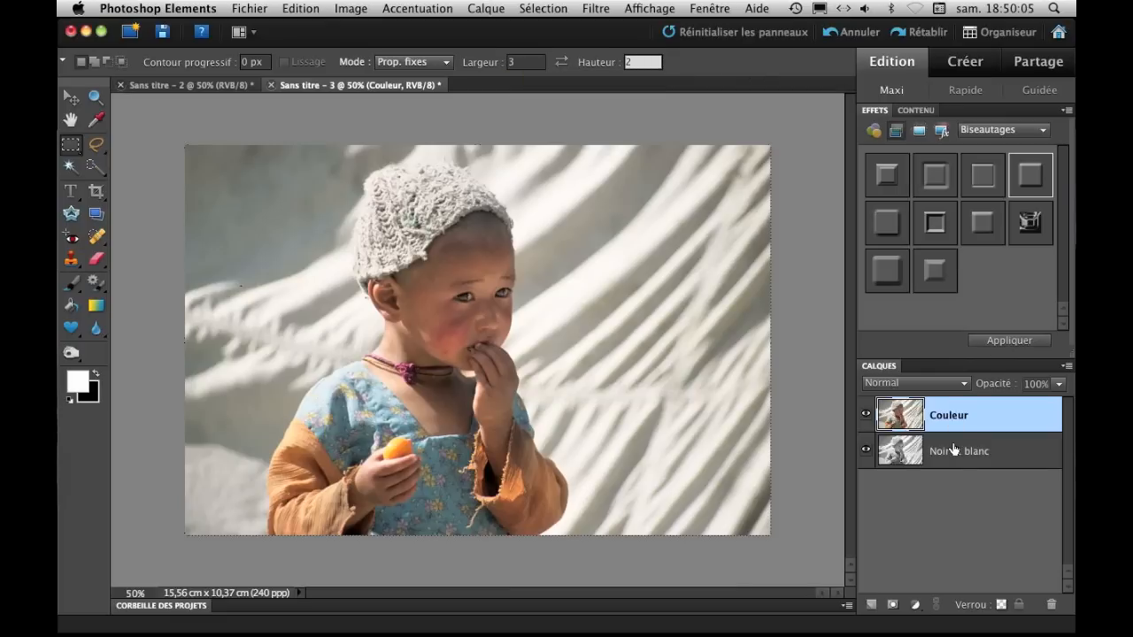
pyautogui.press('Return')
# - Draw a rectangular selection around the child's face and turn it into a layer mask on the Couleur layer
pyautogui.moveTo(314, 210); pyautogui.dragTo(599, 400)
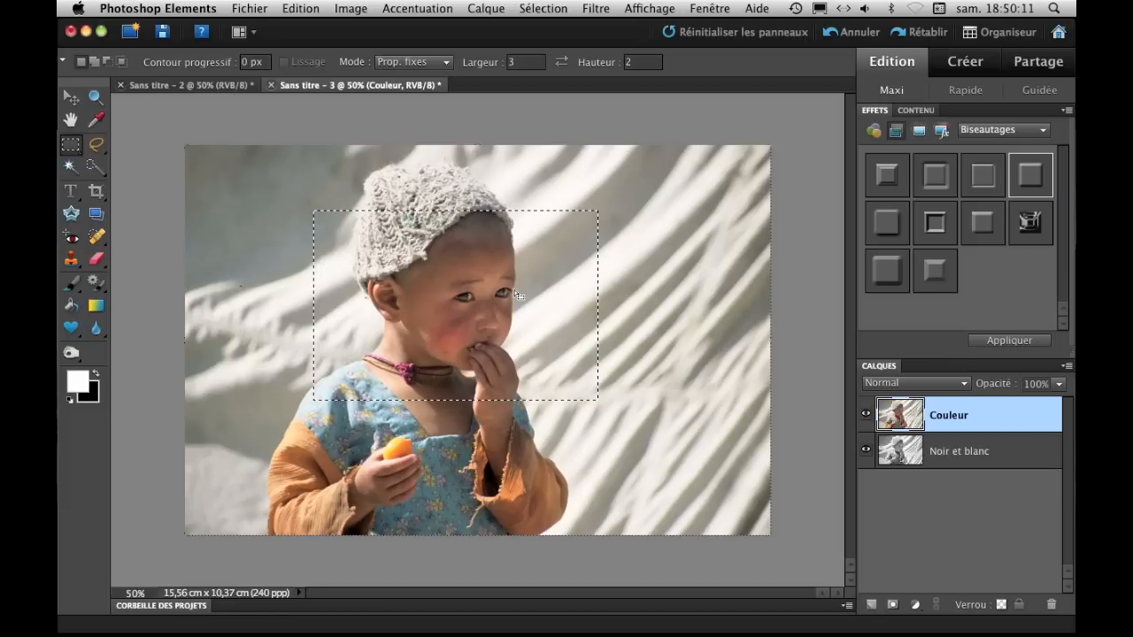
pyautogui.click(549, 304)
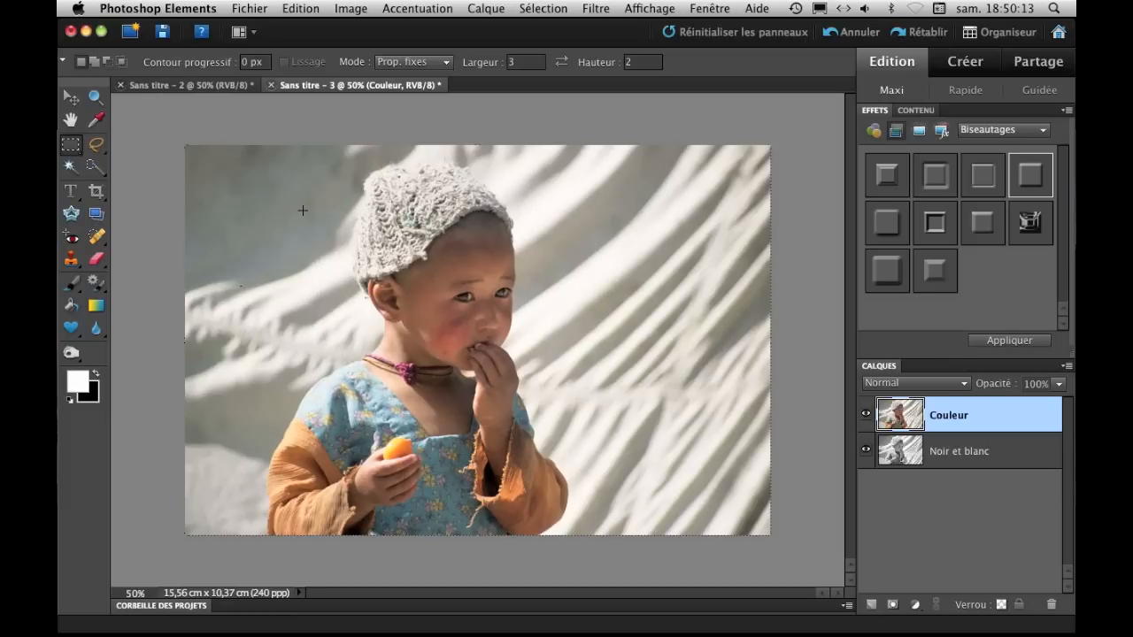
pyautogui.moveTo(507, 346); pyautogui.dragTo(605, 395)
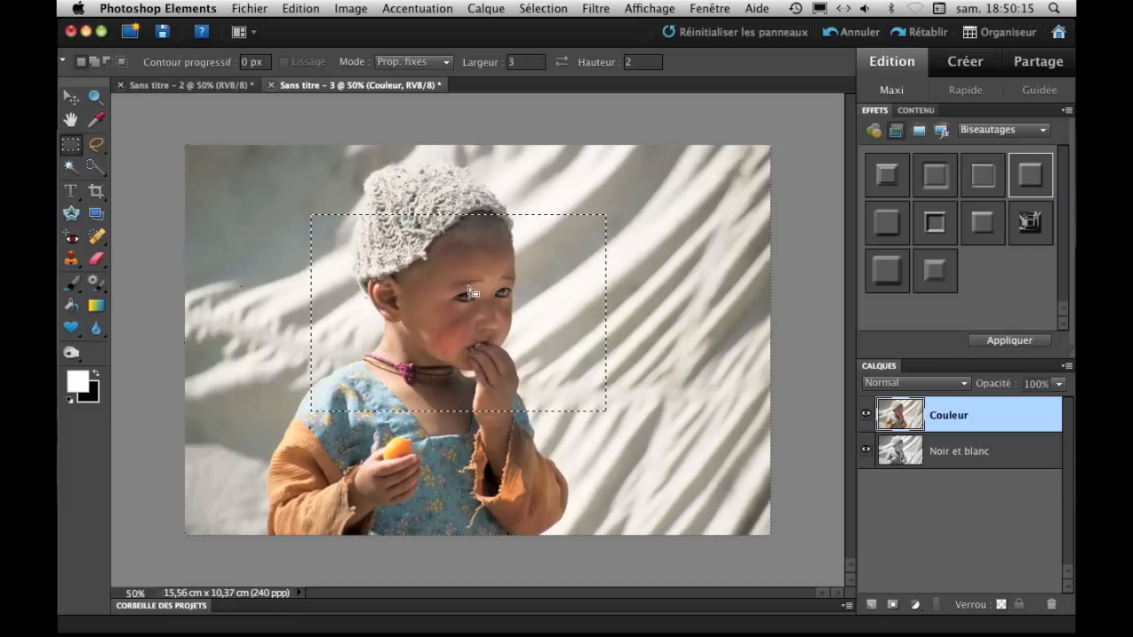
pyautogui.moveTo(466, 287)
pyautogui.mouseDown()
pyautogui.moveTo(453, 283)
pyautogui.moveTo(468, 284)
pyautogui.moveTo(468, 297)
pyautogui.moveTo(461, 286)
pyautogui.mouseUp()
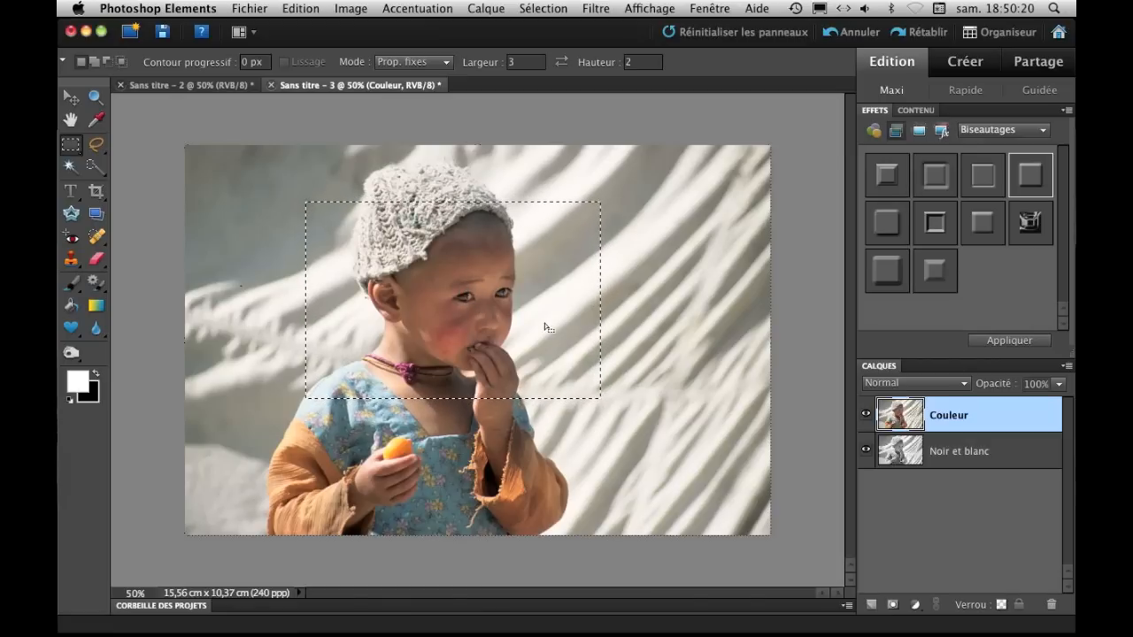
pyautogui.click(892, 606)
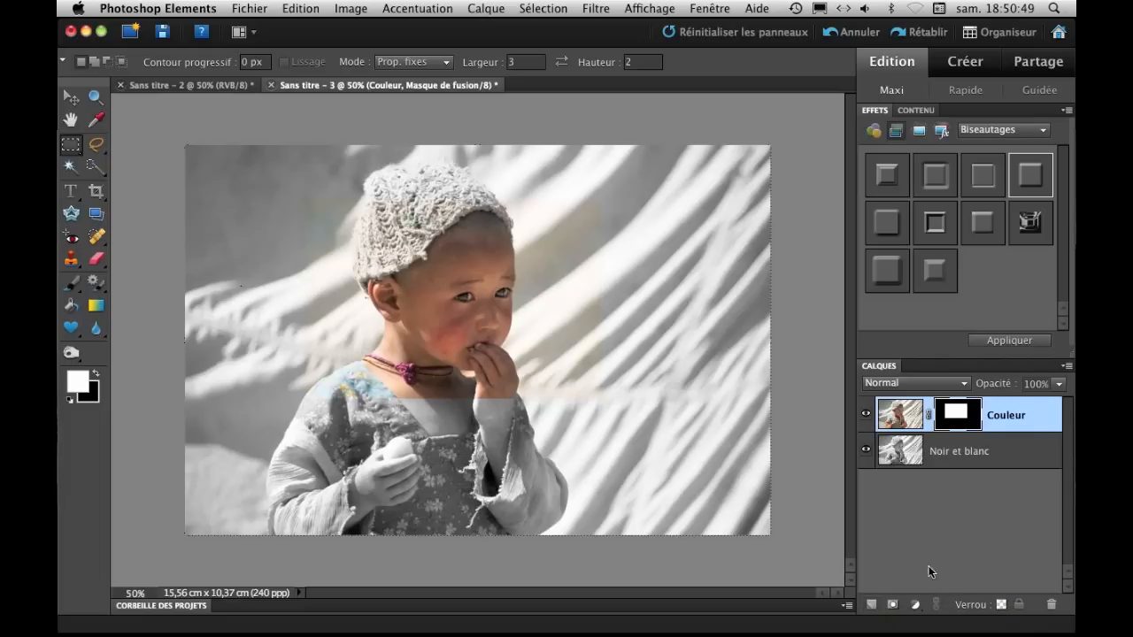
# - Create a new layer named Cadre and place it between the Couleur and Noir et blanc layers
pyautogui.click(872, 605)
pyautogui.doubleClick(952, 416)
pyautogui.write('Cadre')
pyautogui.press('Return')
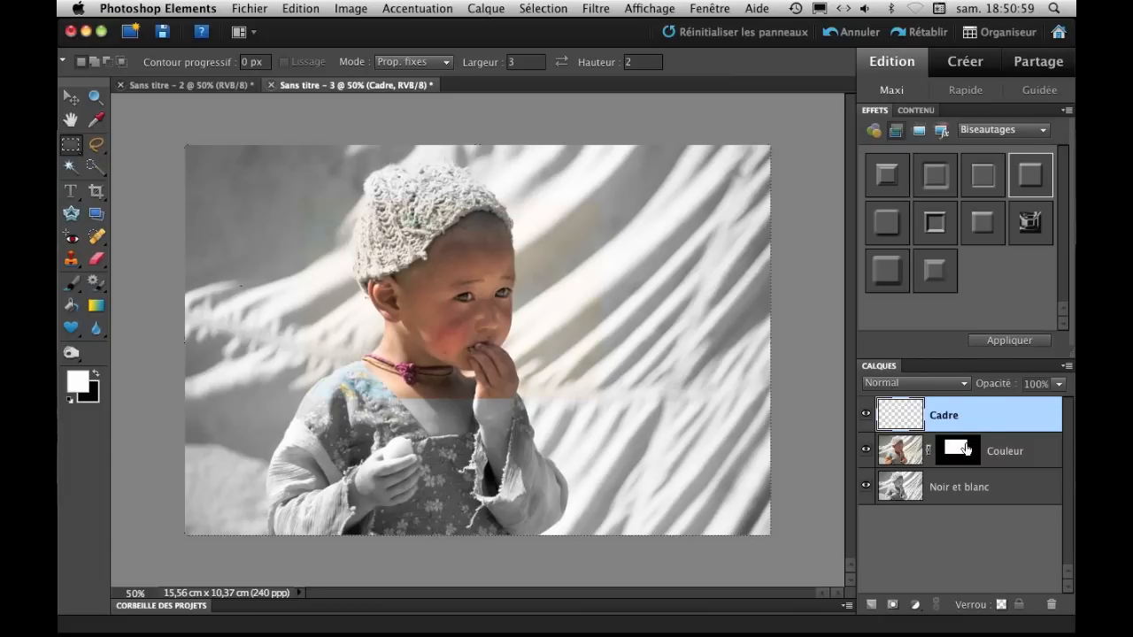
pyautogui.moveTo(977, 414); pyautogui.dragTo(989, 467)
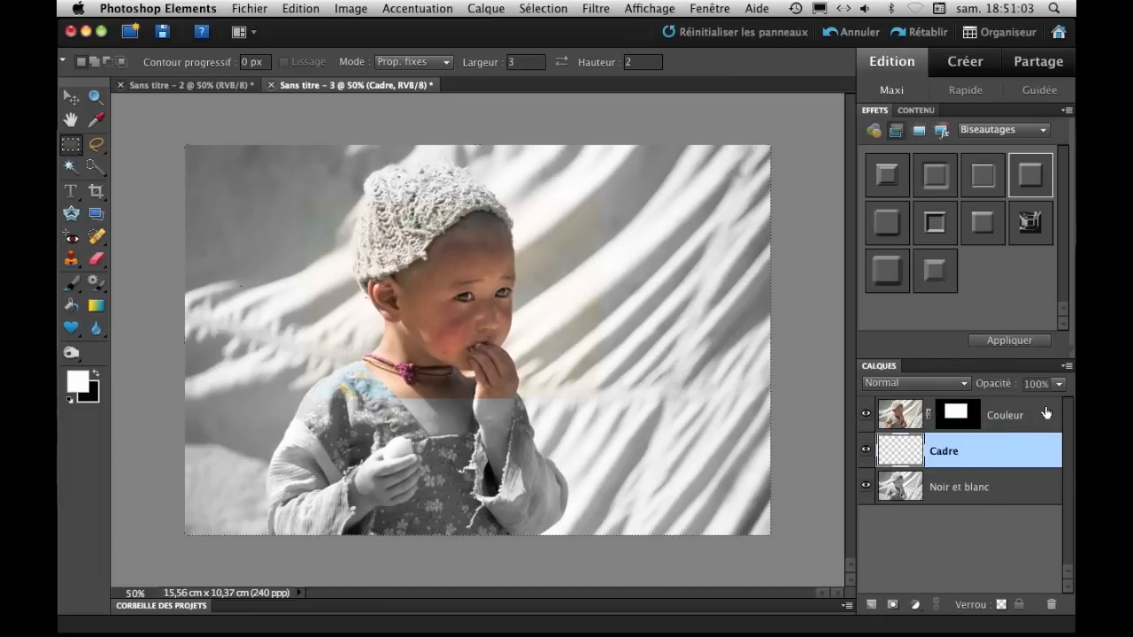
# - Load the Couleur layer's mask as a selection around the child's face
pyautogui.click(965, 420)
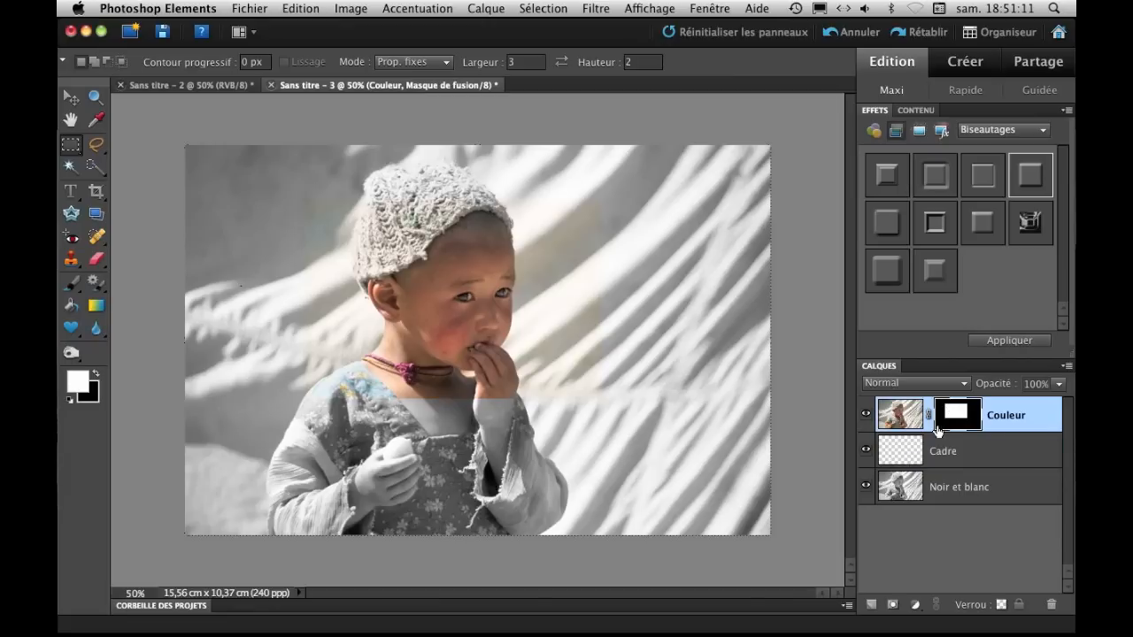
pyautogui.rightClick(955, 416)
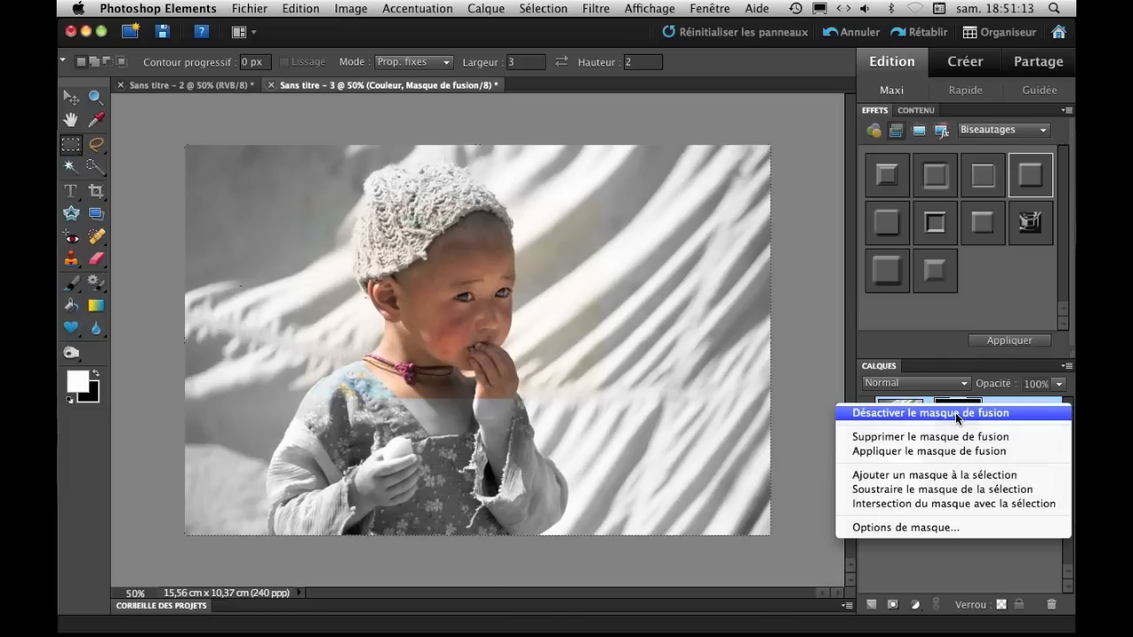
pyautogui.click(945, 476)
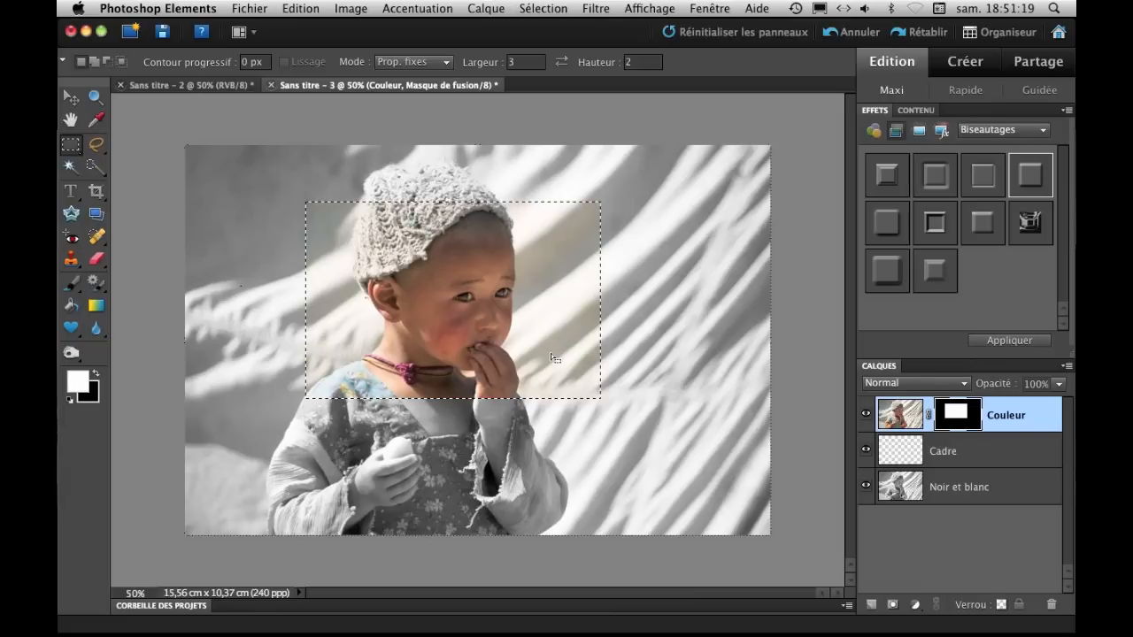
# - Fill the rectangular selection with white on the Cadre layer using the Paint Bucket
pyautogui.click(971, 459)
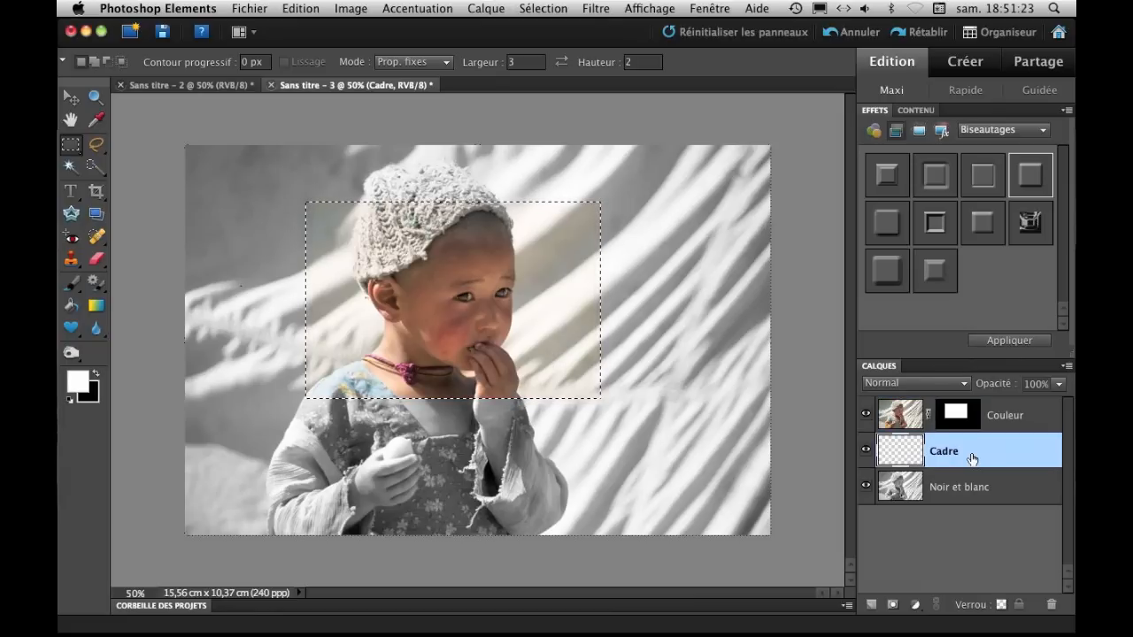
pyautogui.click(78, 380)
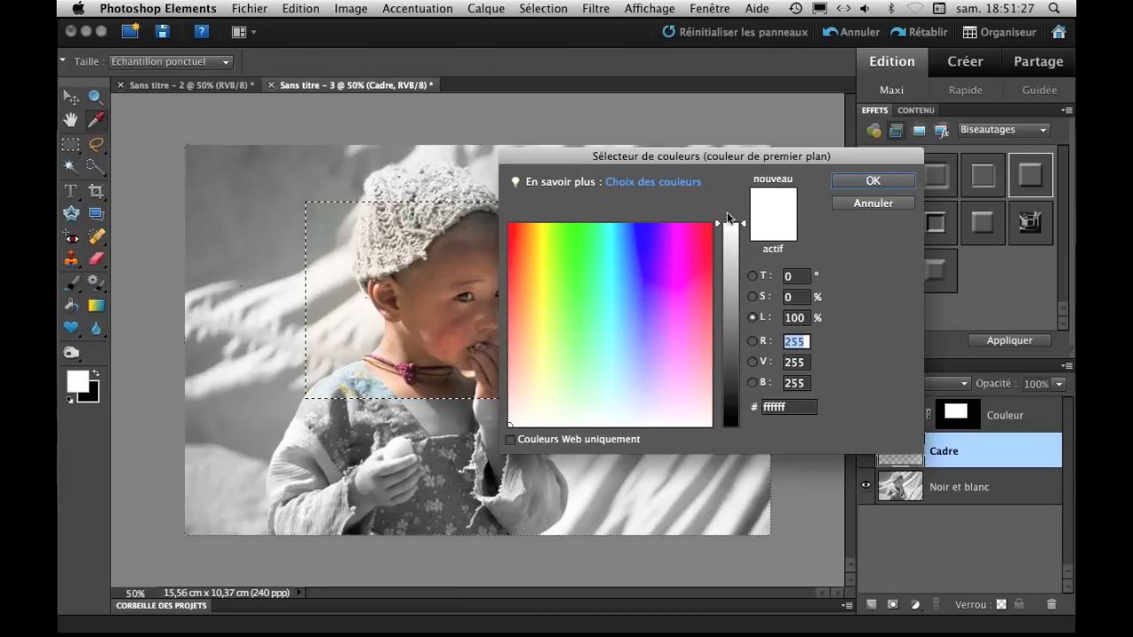
pyautogui.click(895, 204)
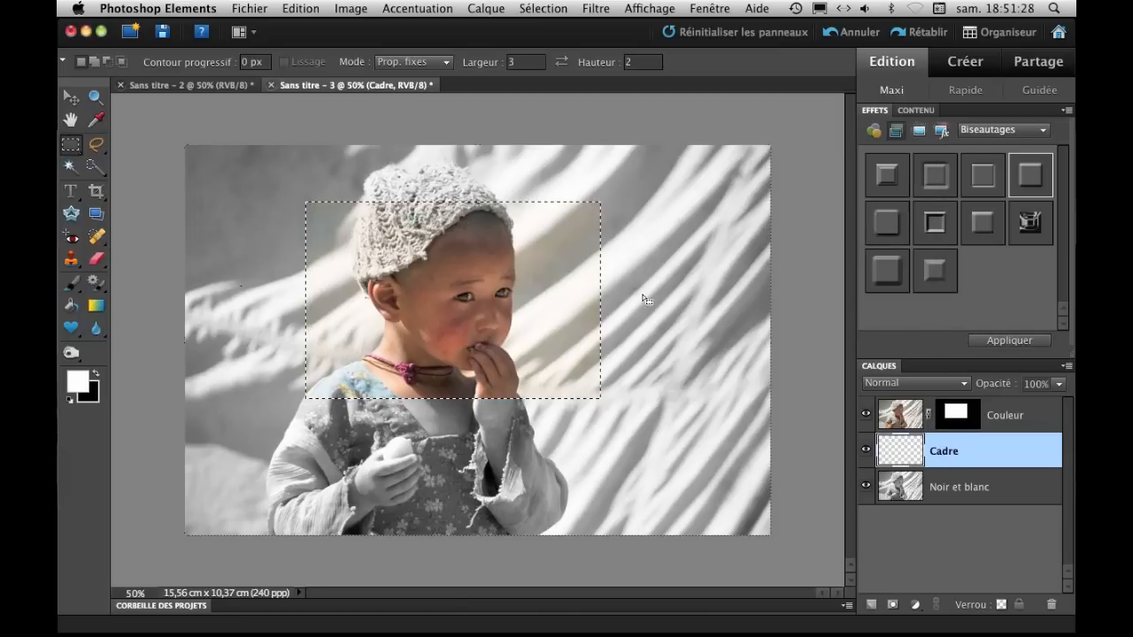
pyautogui.click(72, 306)
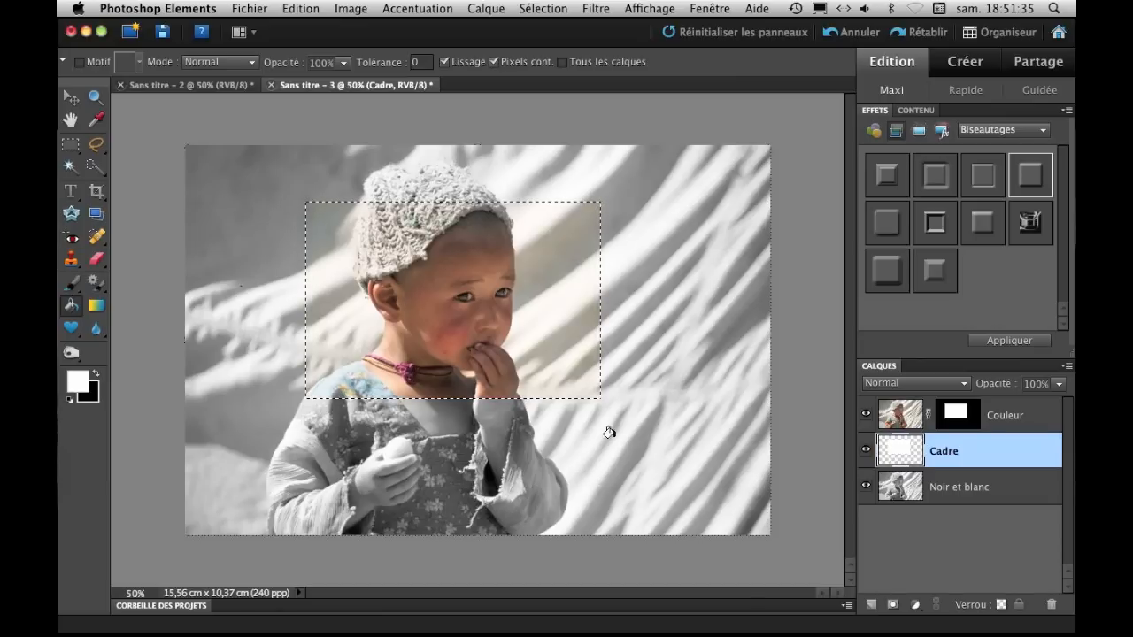
# - Free-transform the Couleur layer's mask within the selection, scaling it proportionally to 90% in width and height
pyautogui.click(953, 416)
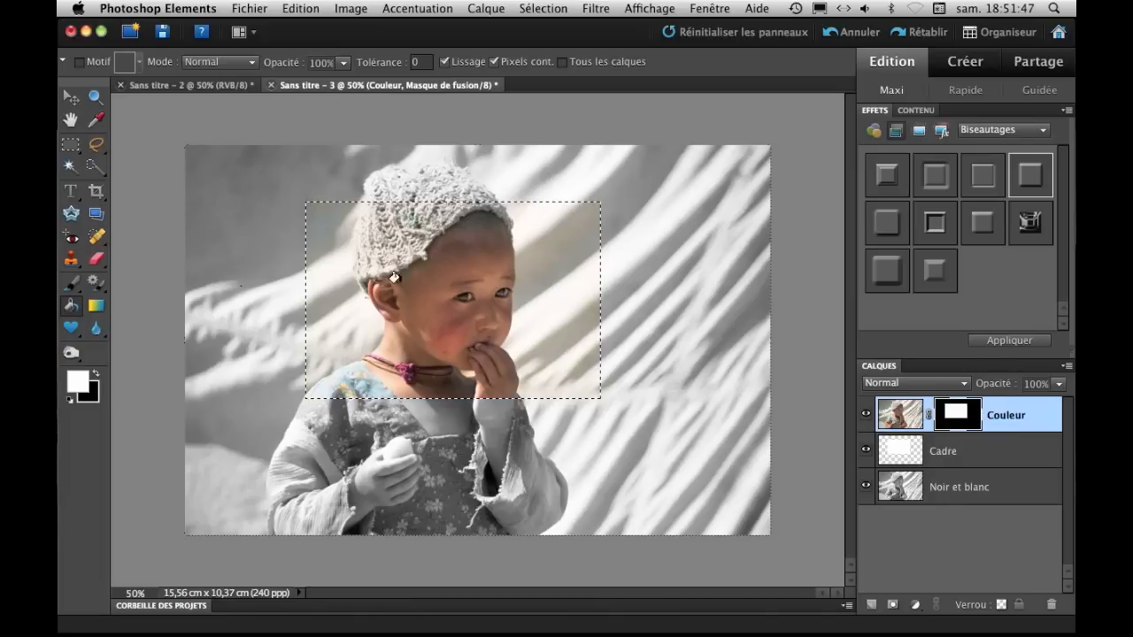
pyautogui.click(71, 146)
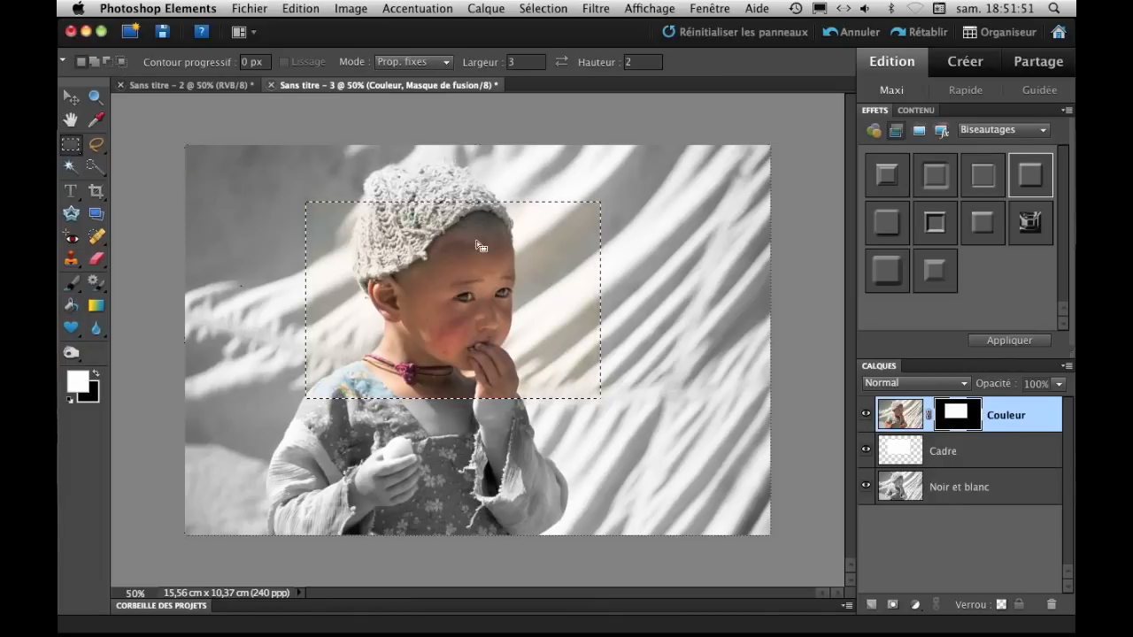
pyautogui.rightClick(416, 257)
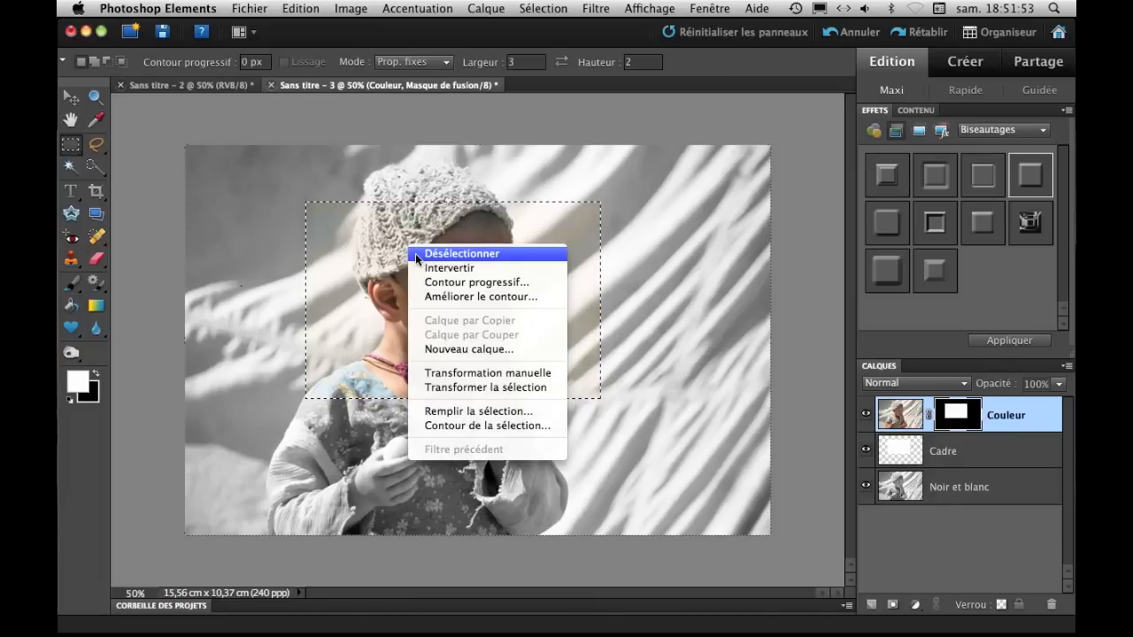
pyautogui.click(486, 373)
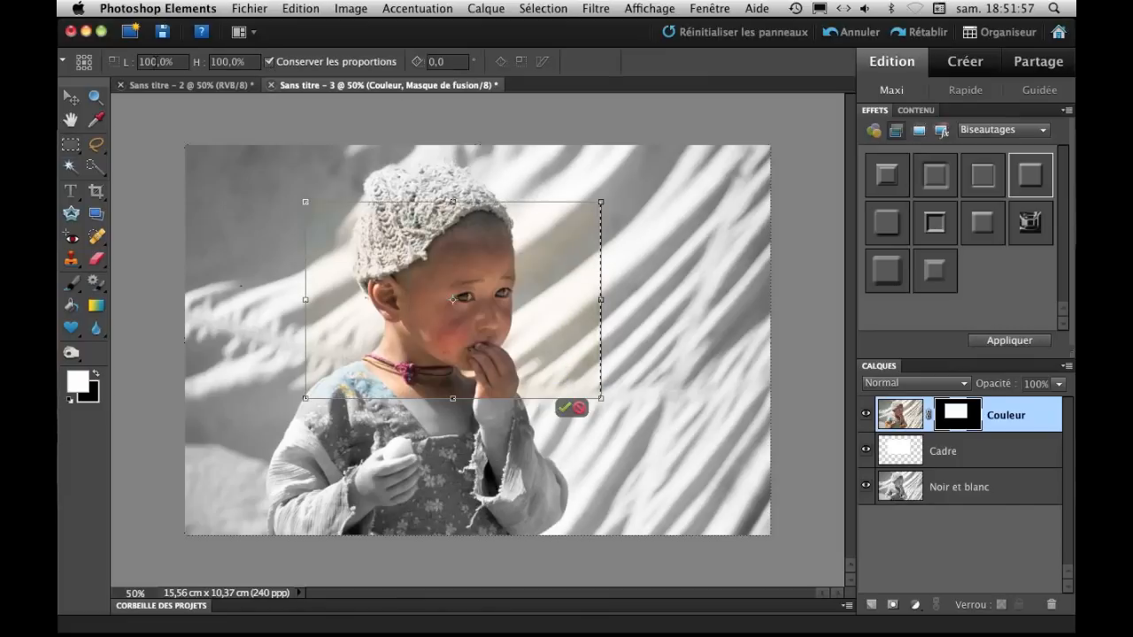
pyautogui.doubleClick(154, 62)
pyautogui.write('90')
pyautogui.press('Return')
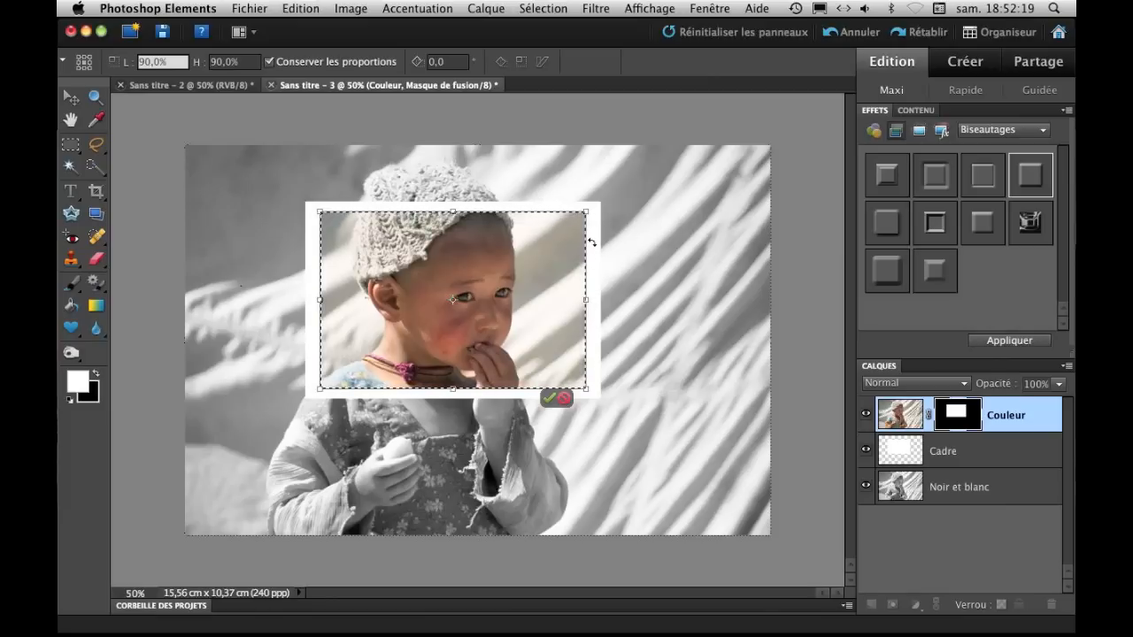
# - Turn off constrained proportions, set the mask's width to 93%, apply the transformation and deselect
pyautogui.click(269, 62)
pyautogui.press('BackSpace')
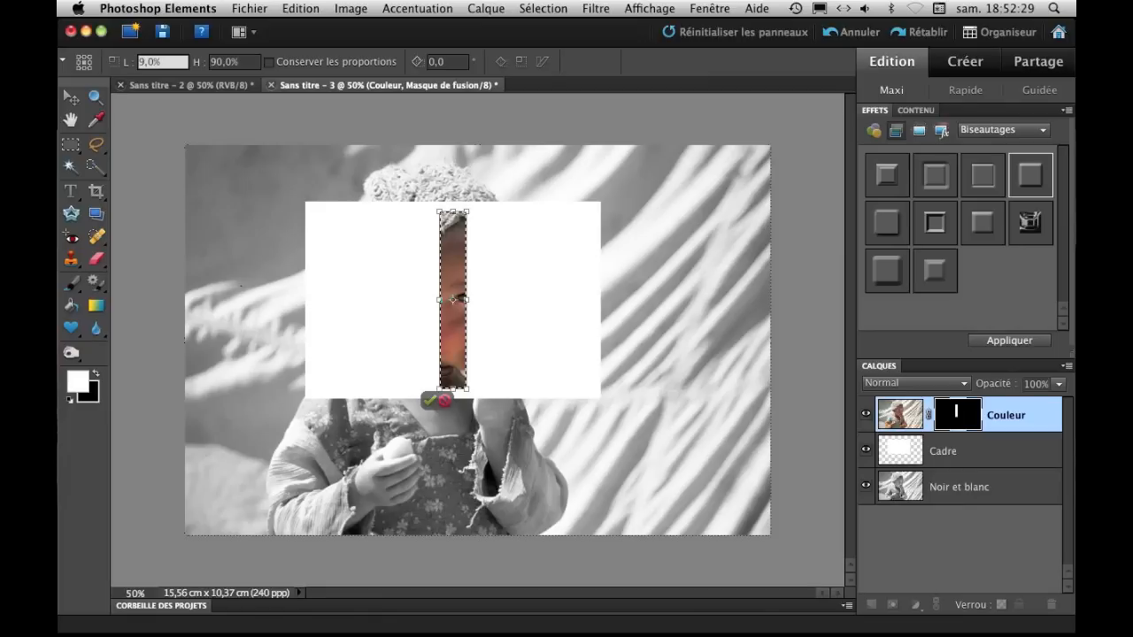
pyautogui.write('0')
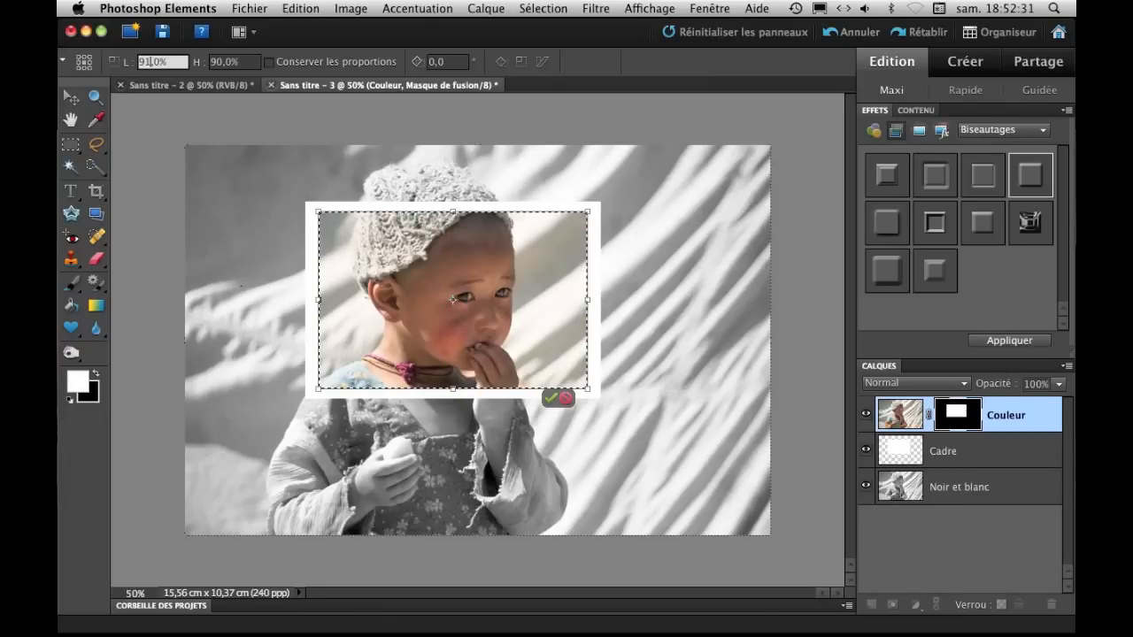
pyautogui.press('BackSpace')
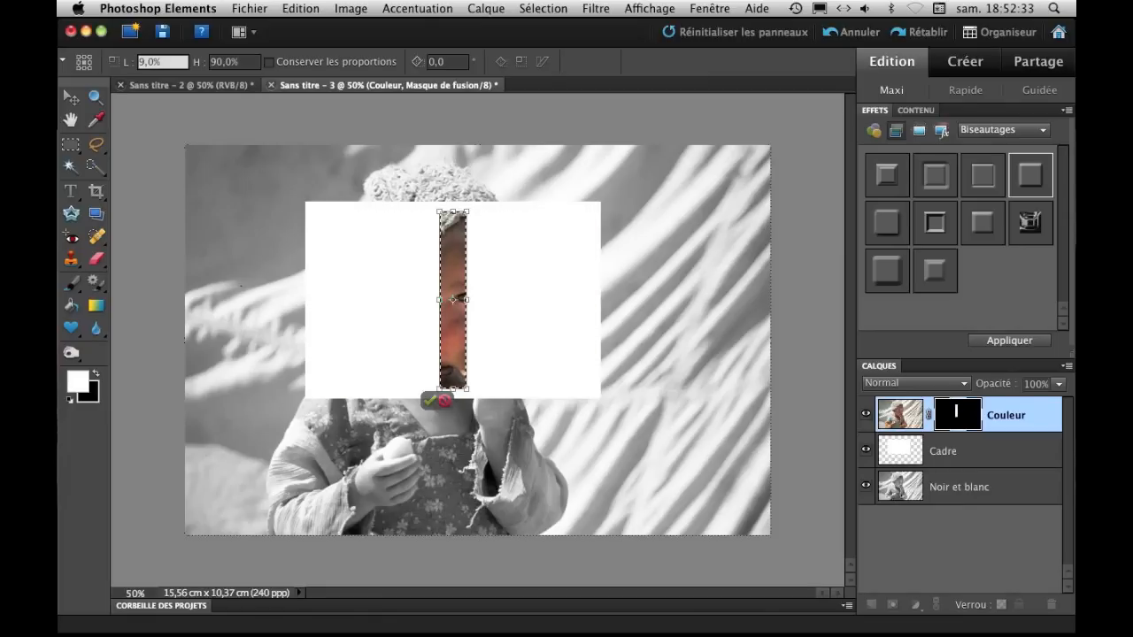
pyautogui.write('0')
pyautogui.press('BackSpace')
pyautogui.write('3')
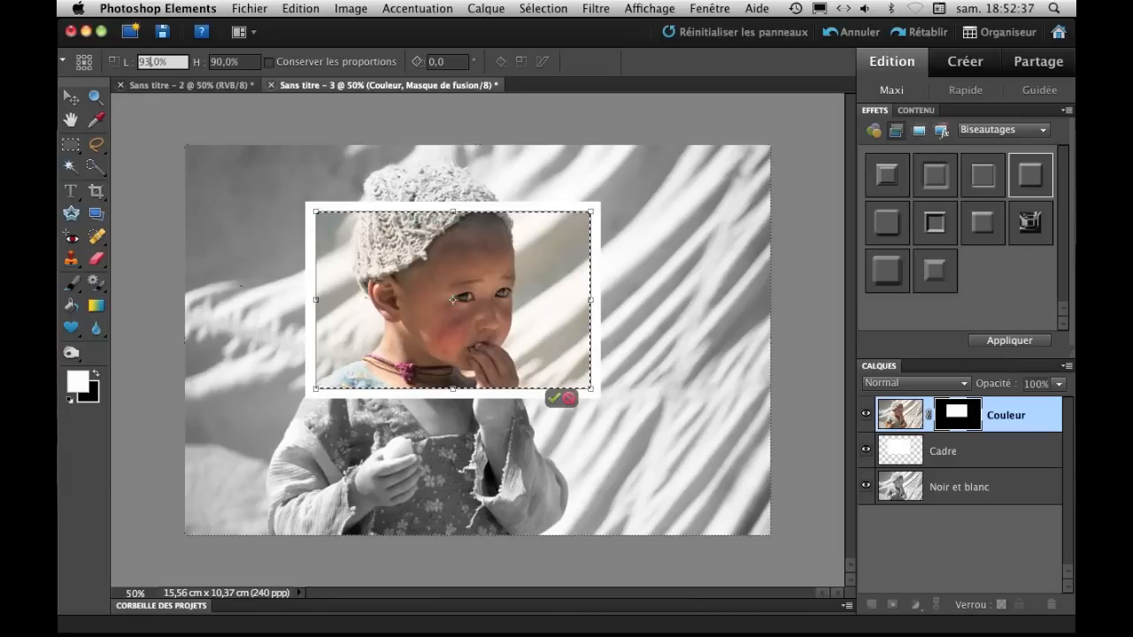
pyautogui.press('BackSpace')
pyautogui.write('4')
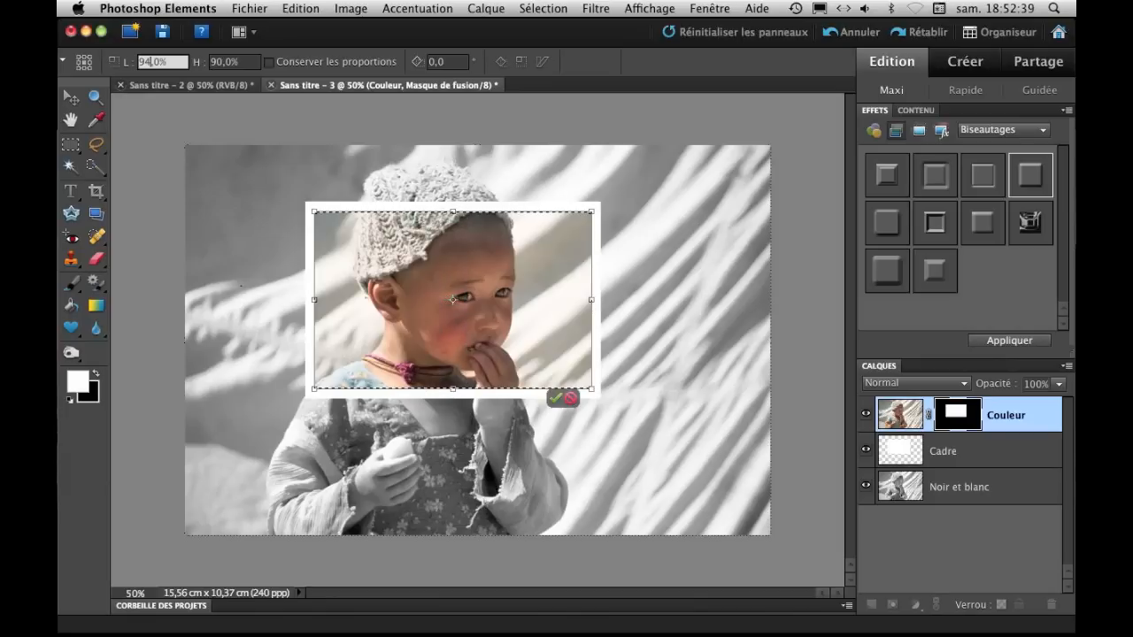
pyautogui.press('BackSpace')
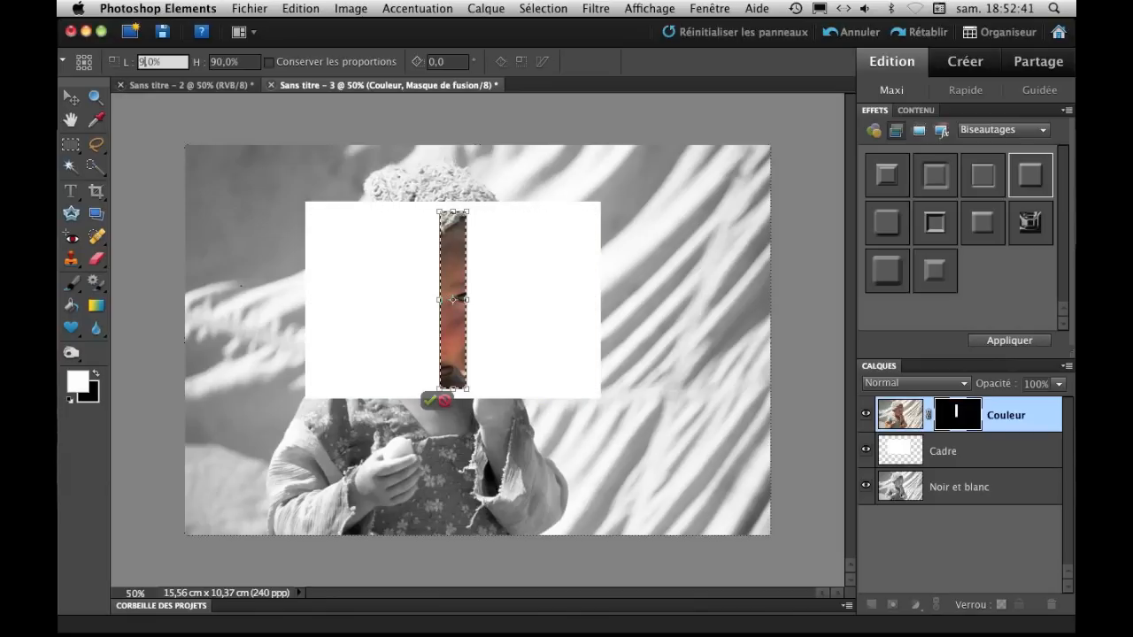
pyautogui.write('3')
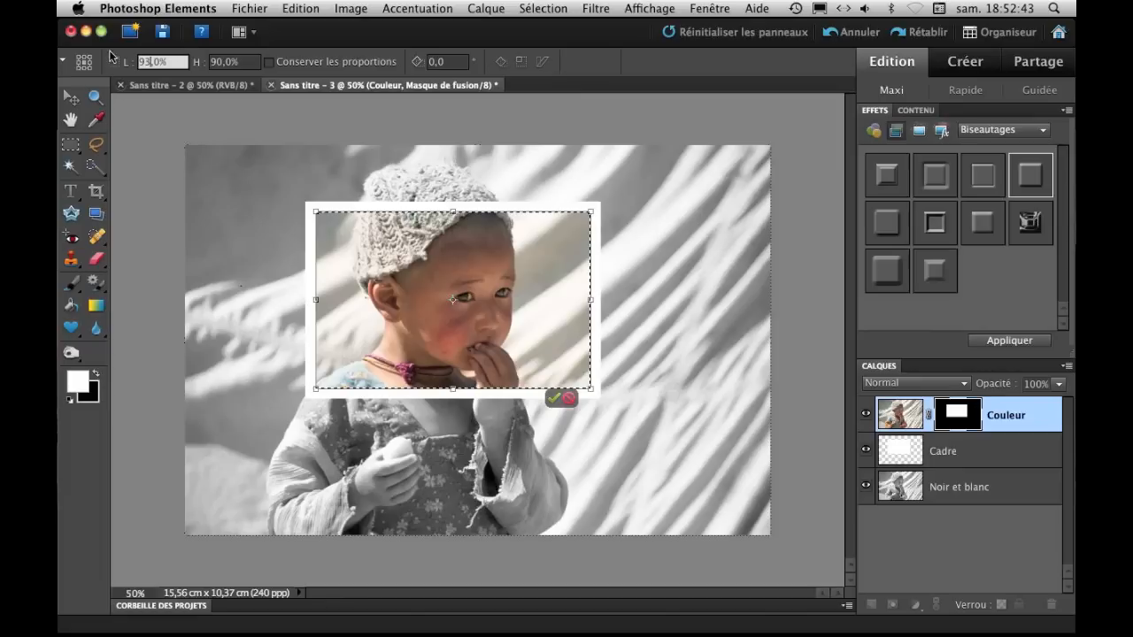
pyautogui.click(554, 399)
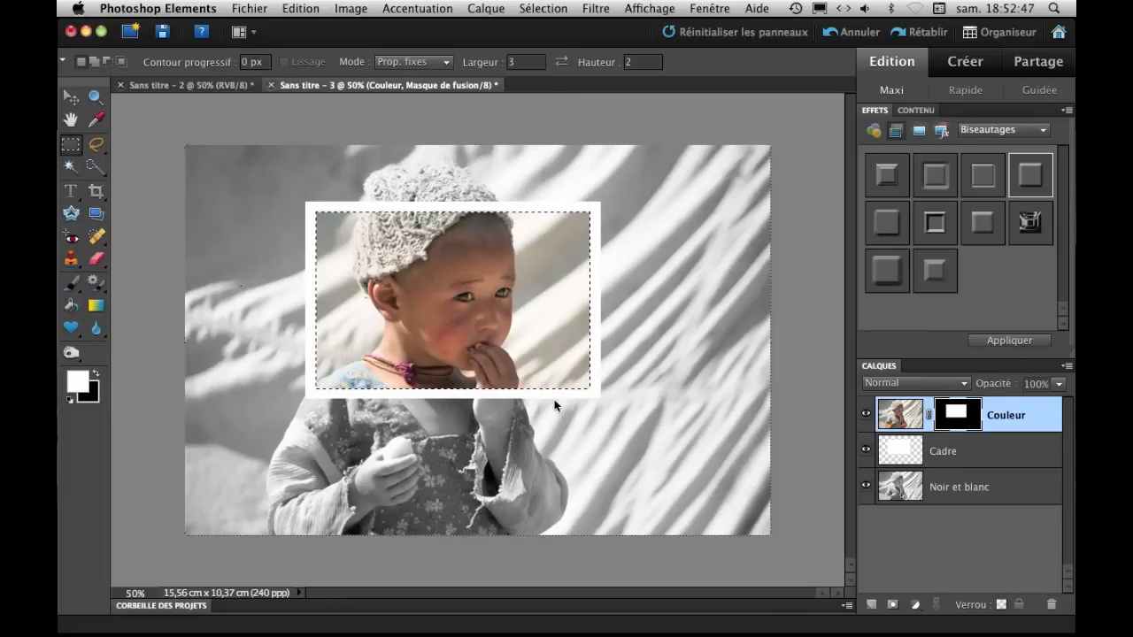
pyautogui.press('super+d')
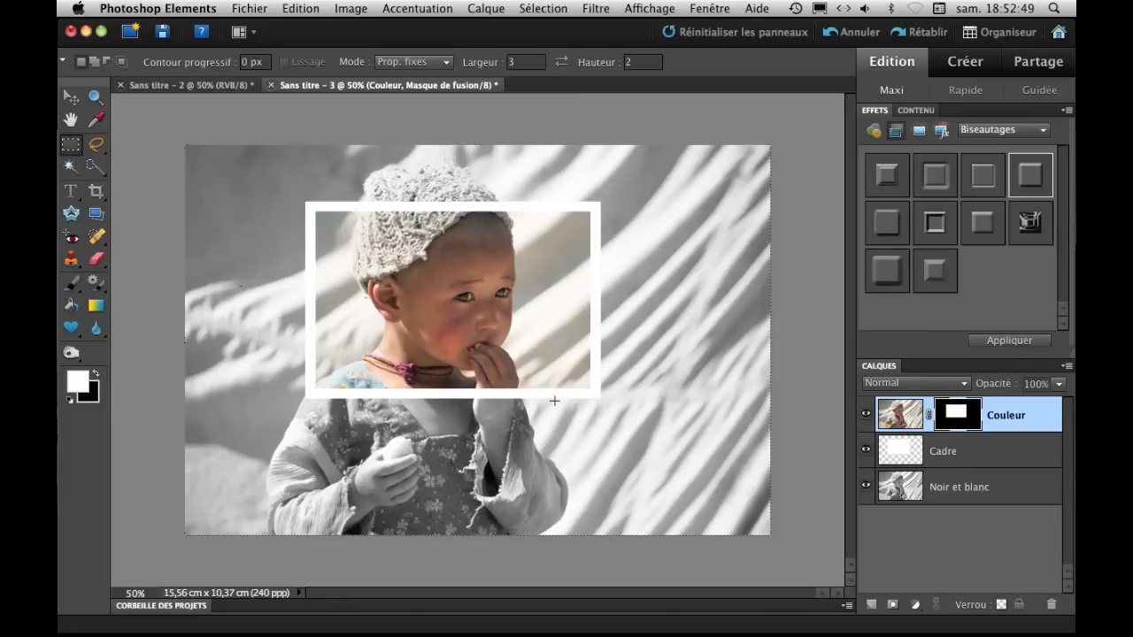
# - Select the Couleur and Cadre layers together and link them
pyautogui.keyDown('shift'); pyautogui.click(993, 450); pyautogui.keyUp('shift')
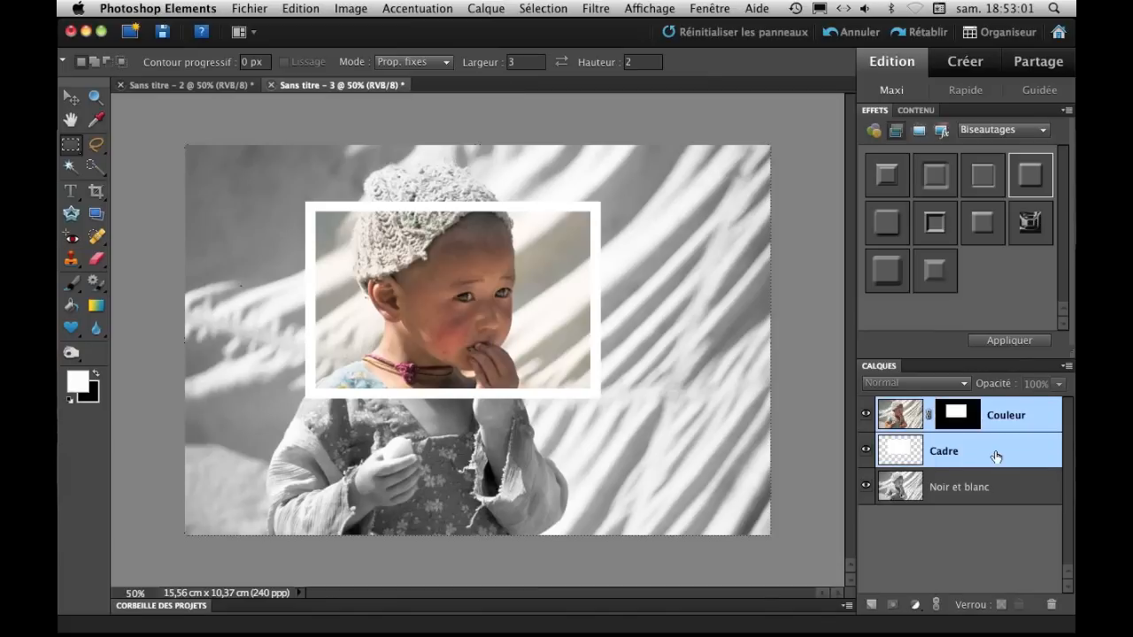
pyautogui.rightClick(996, 457)
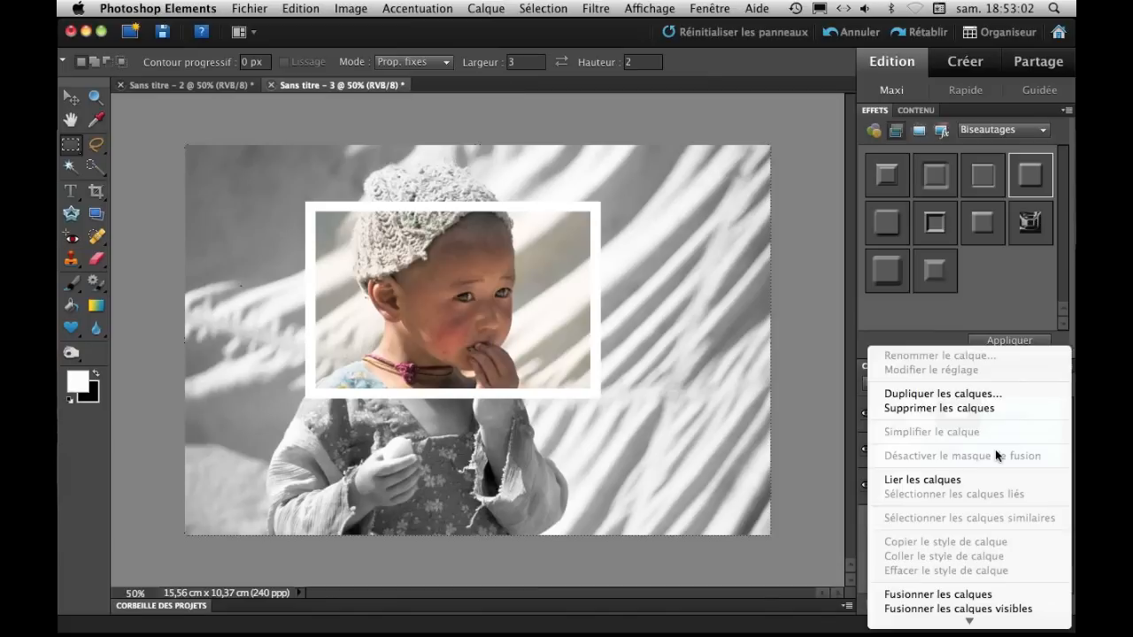
pyautogui.click(954, 483)
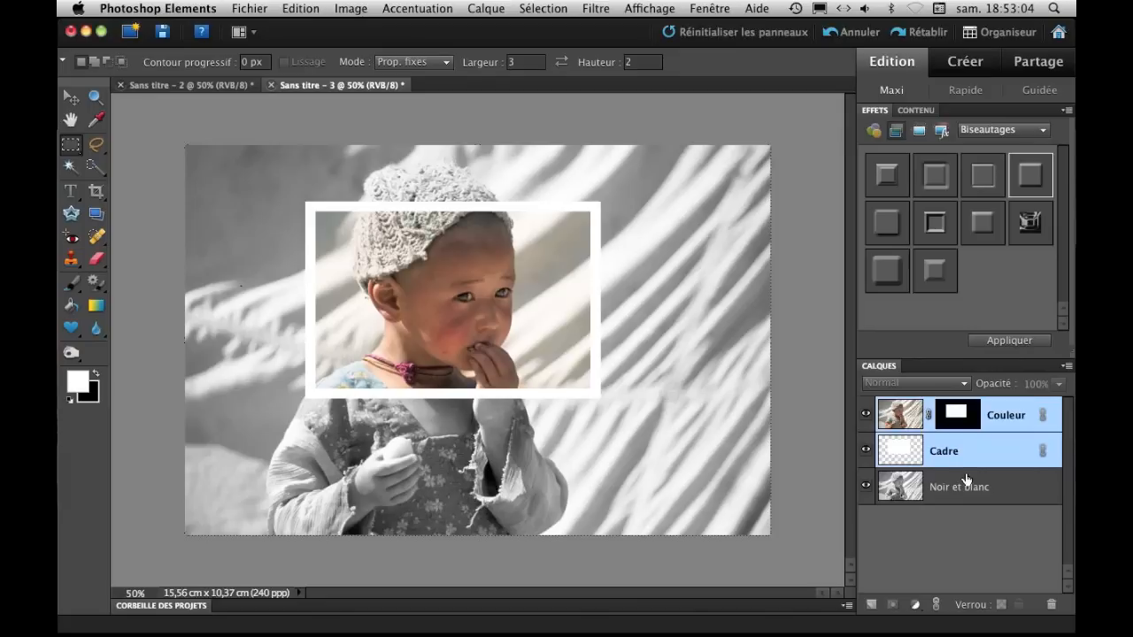
# - Rotate the linked Cadre and Couleur layers about -4.9° with the Move tool, reposition them around the face and apply the transformation
pyautogui.click(70, 100)
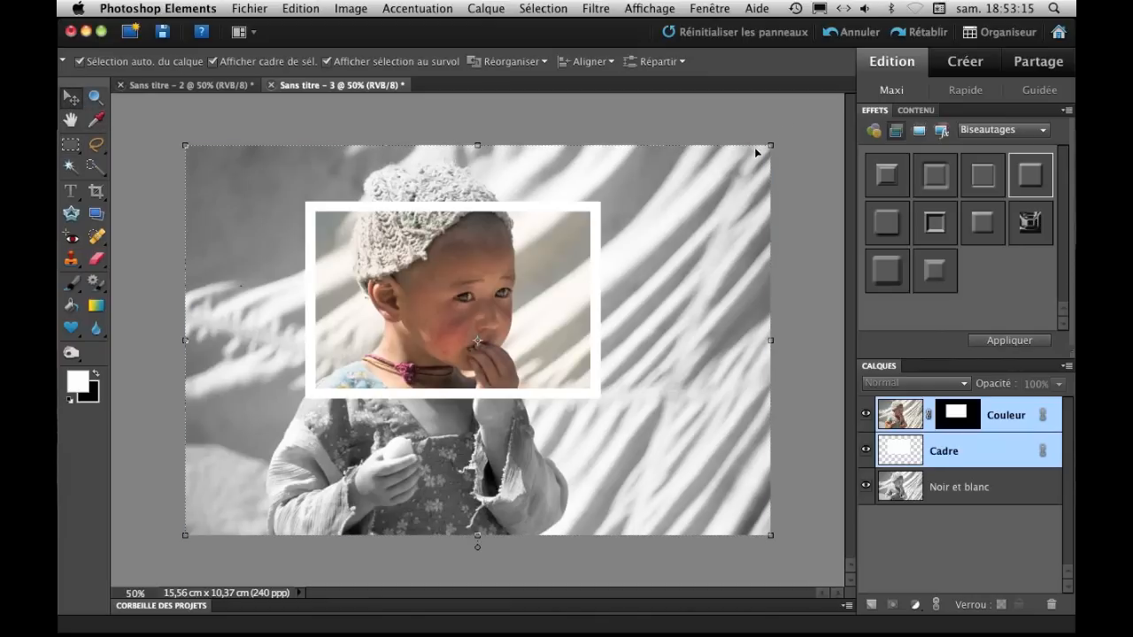
pyautogui.click(786, 133)
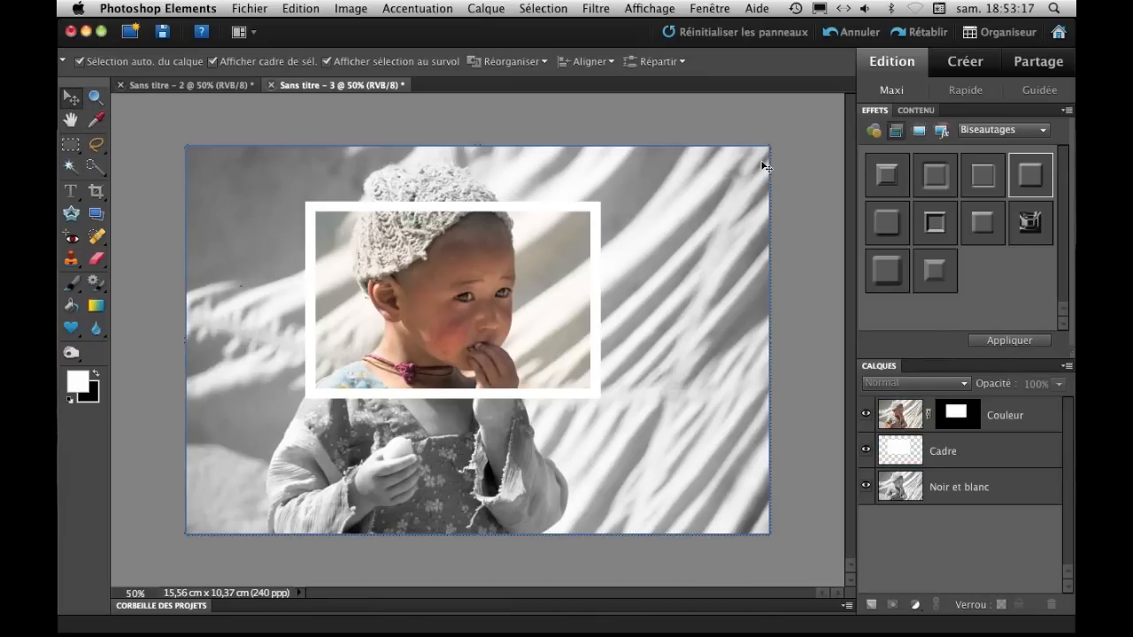
pyautogui.click(766, 166)
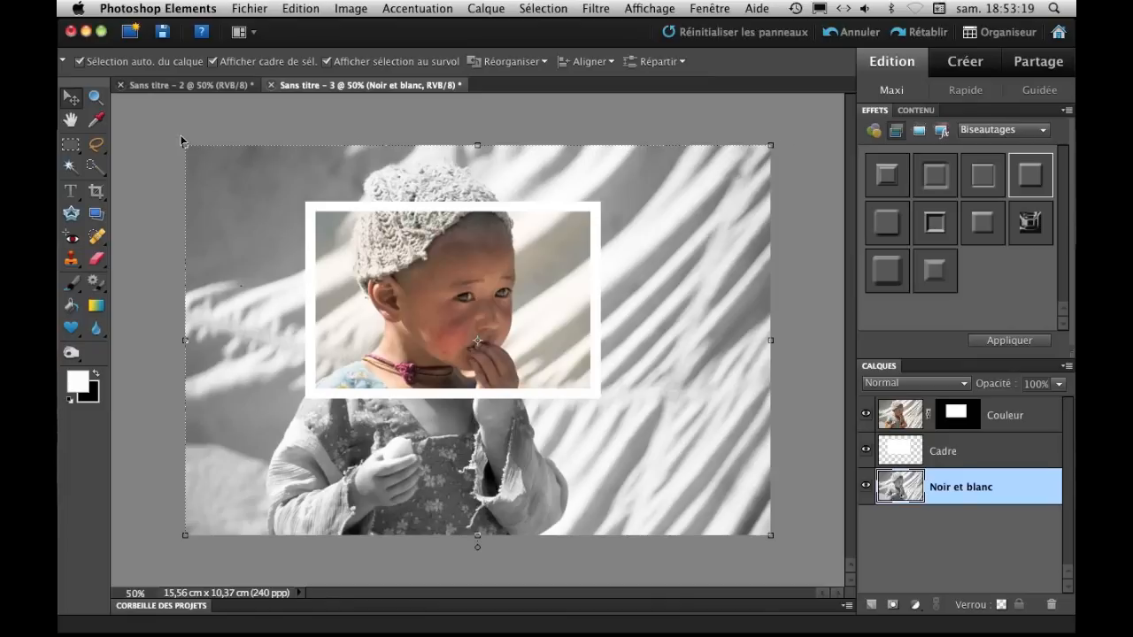
pyautogui.click(985, 451)
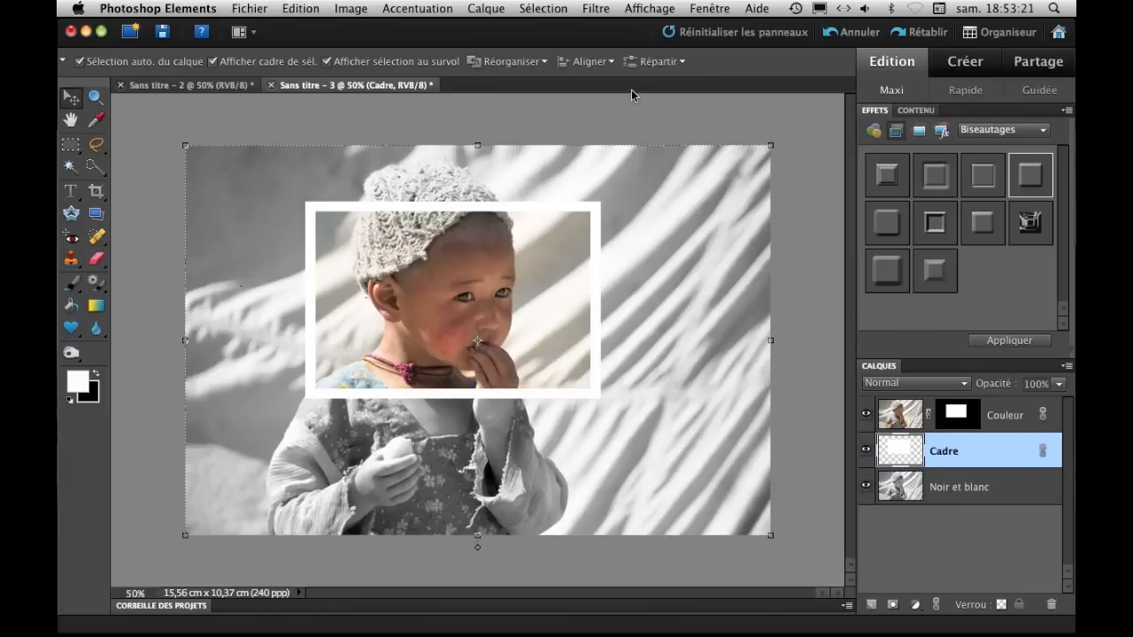
pyautogui.moveTo(781, 143); pyautogui.dragTo(758, 123)
pyautogui.moveTo(483, 256)
pyautogui.mouseDown()
pyautogui.moveTo(440, 265)
pyautogui.moveTo(492, 227)
pyautogui.moveTo(515, 235)
pyautogui.moveTo(435, 260)
pyautogui.moveTo(463, 303)
pyautogui.moveTo(495, 270)
pyautogui.moveTo(464, 274)
pyautogui.moveTo(496, 274)
pyautogui.mouseUp()
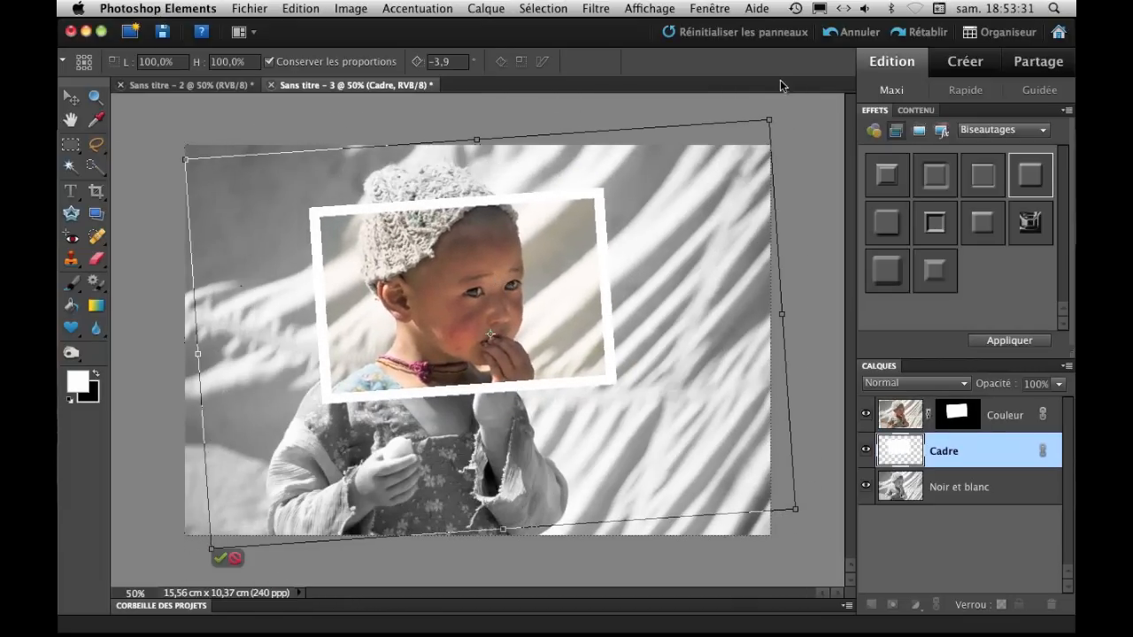
pyautogui.moveTo(779, 116); pyautogui.dragTo(775, 111)
pyautogui.moveTo(430, 310)
pyautogui.mouseDown()
pyautogui.moveTo(415, 318)
pyautogui.moveTo(408, 306)
pyautogui.mouseUp()
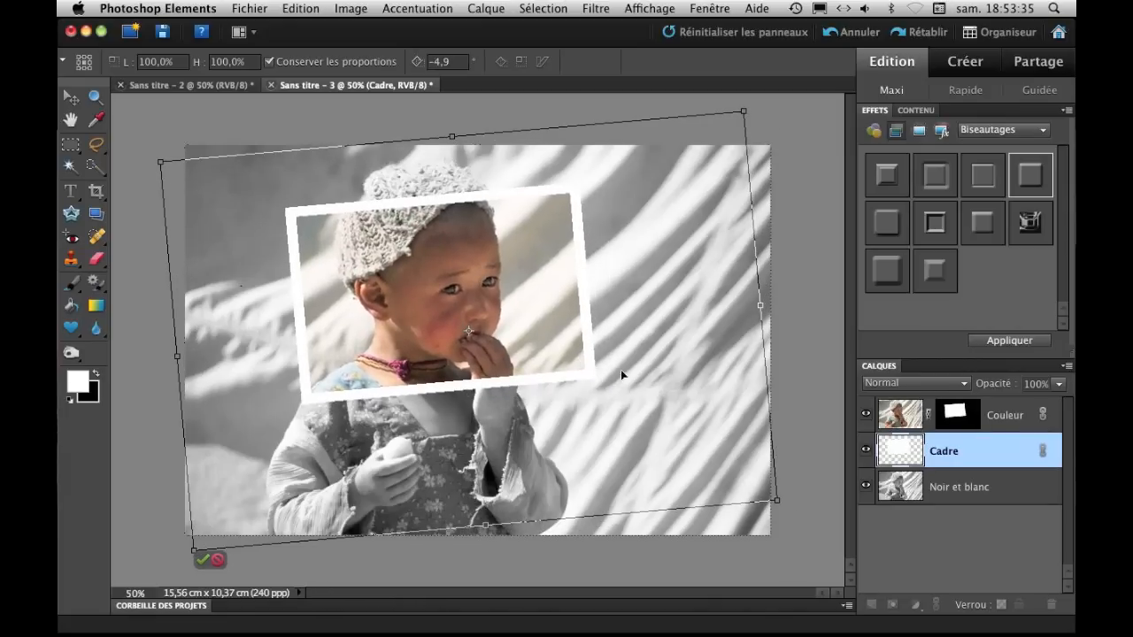
pyautogui.click(204, 559)
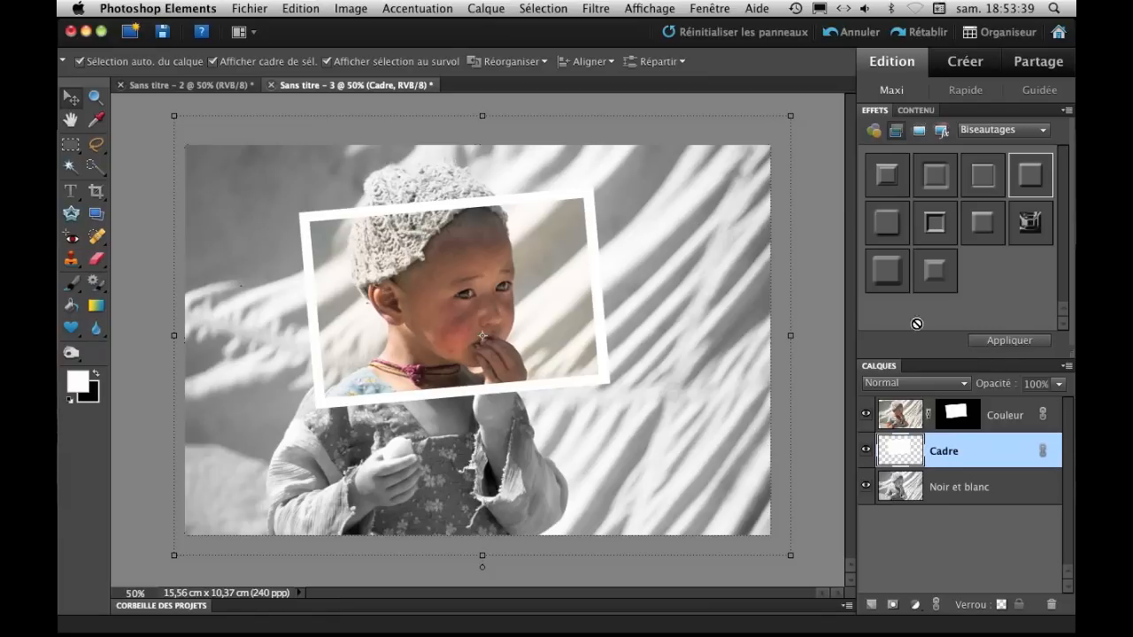
# - Select the Cadre layer alone, open its style settings and enable the drop shadow (Ombre portée)
pyautogui.click(826, 163)
pyautogui.click(1026, 451)
pyautogui.click(1015, 418)
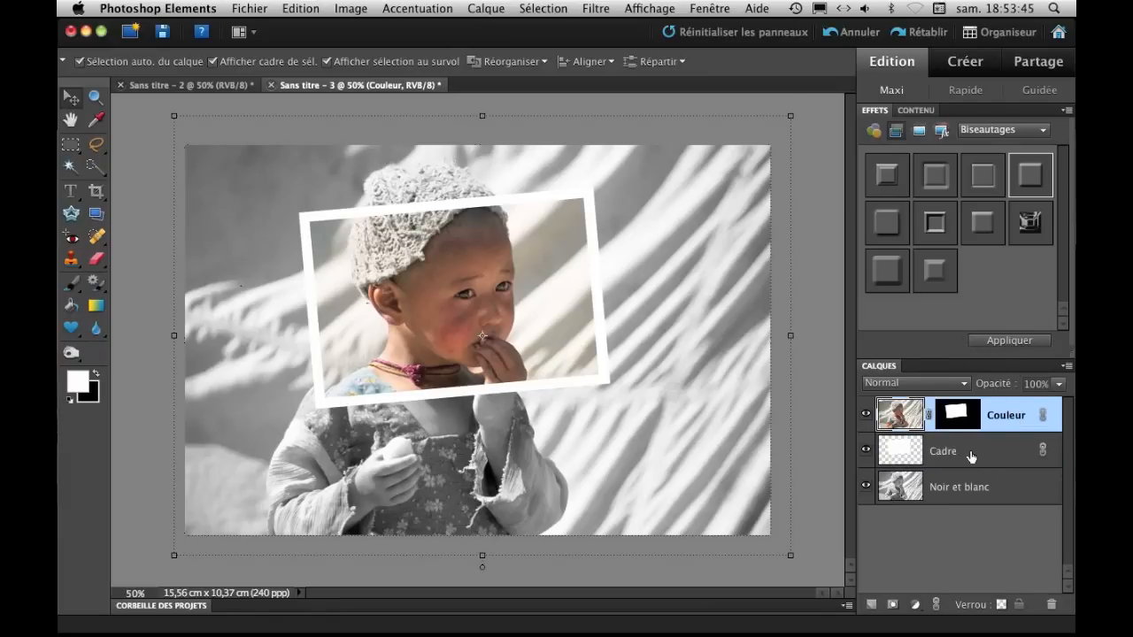
pyautogui.click(911, 451)
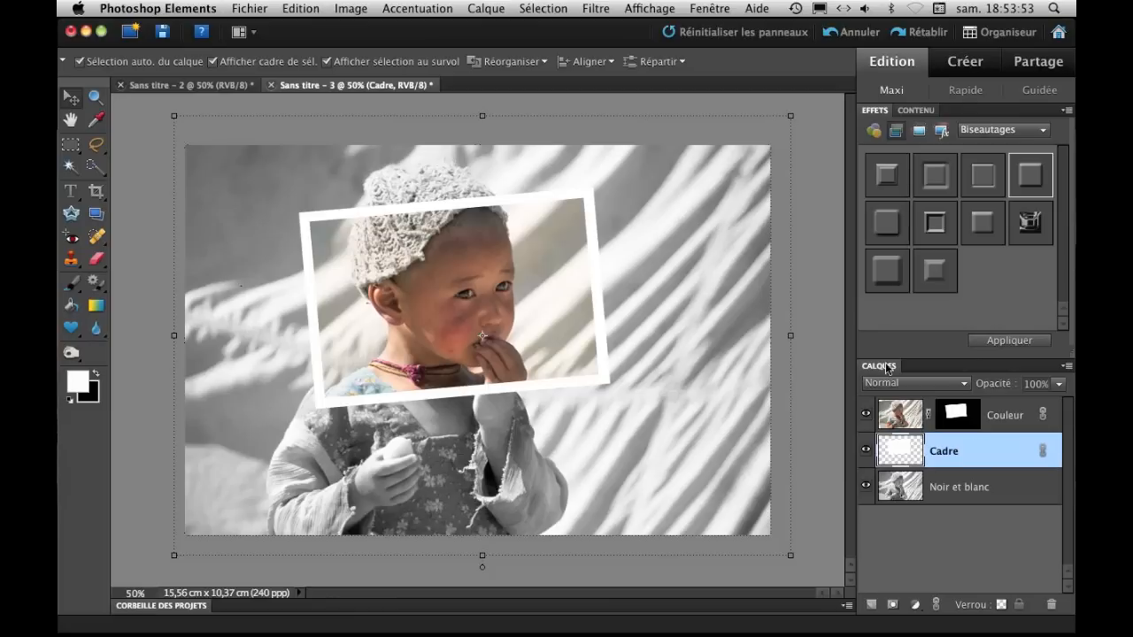
pyautogui.click(476, 10)
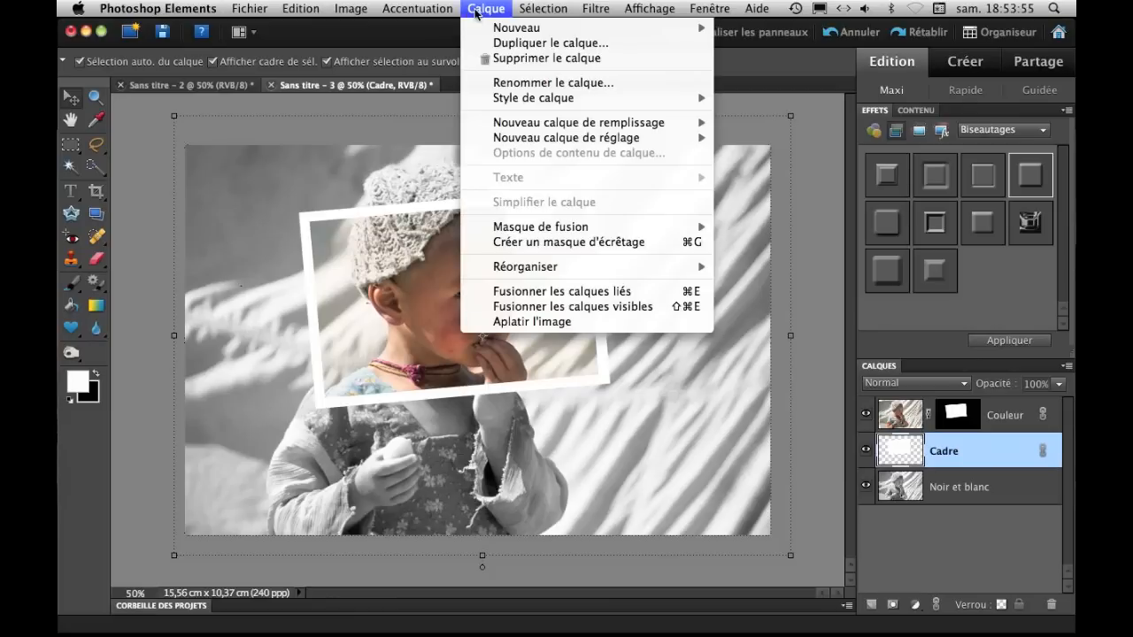
pyautogui.moveTo(515, 99)
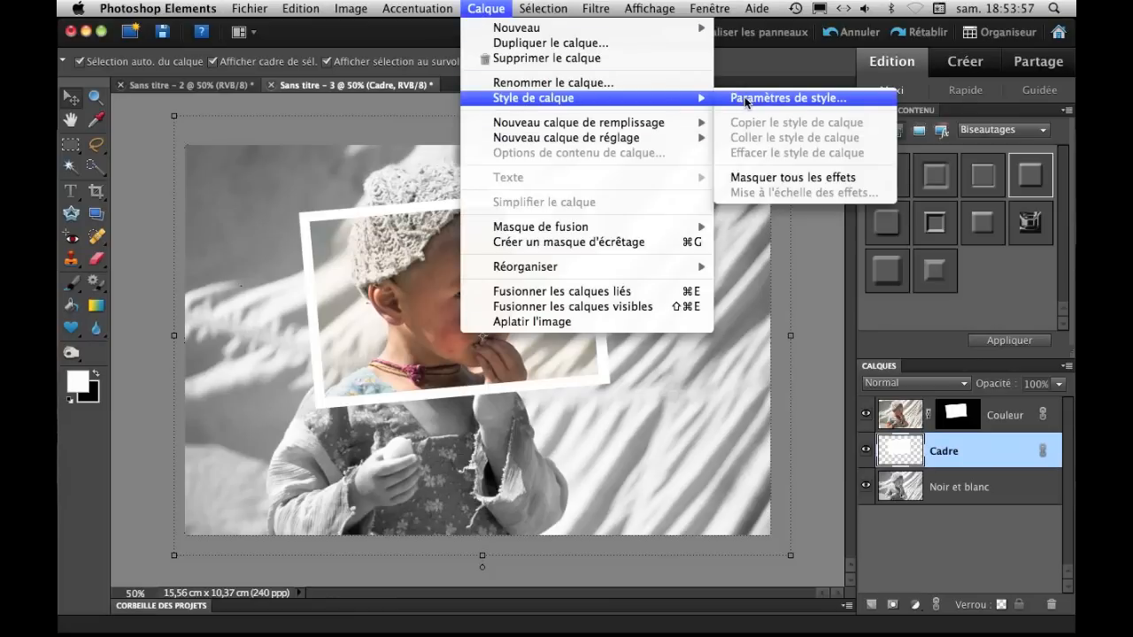
pyautogui.click(746, 103)
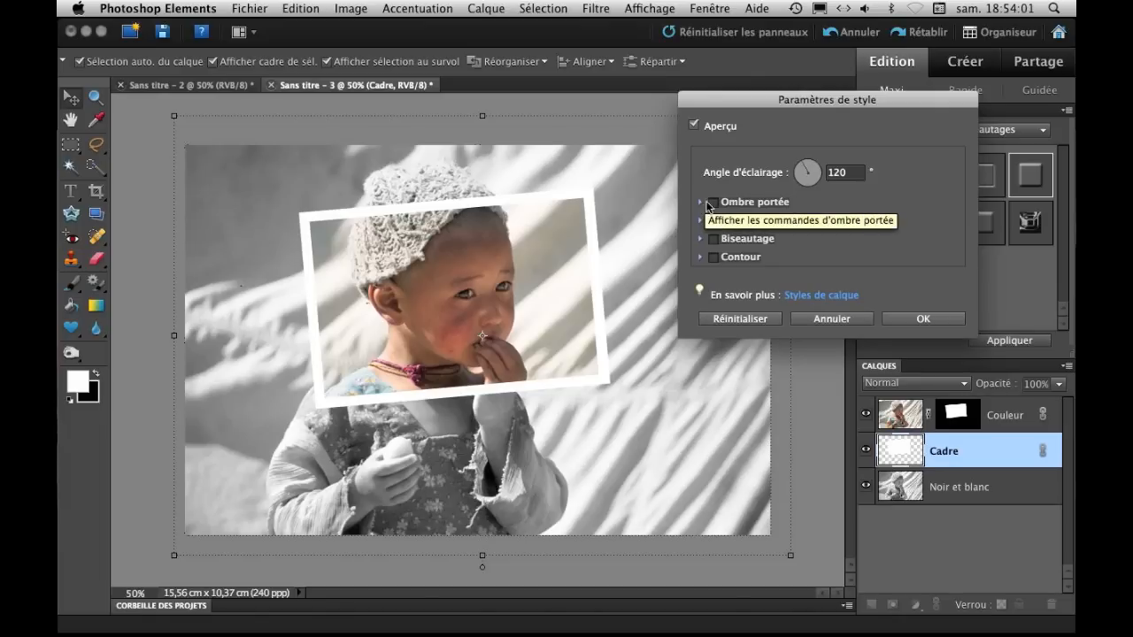
pyautogui.click(714, 202)
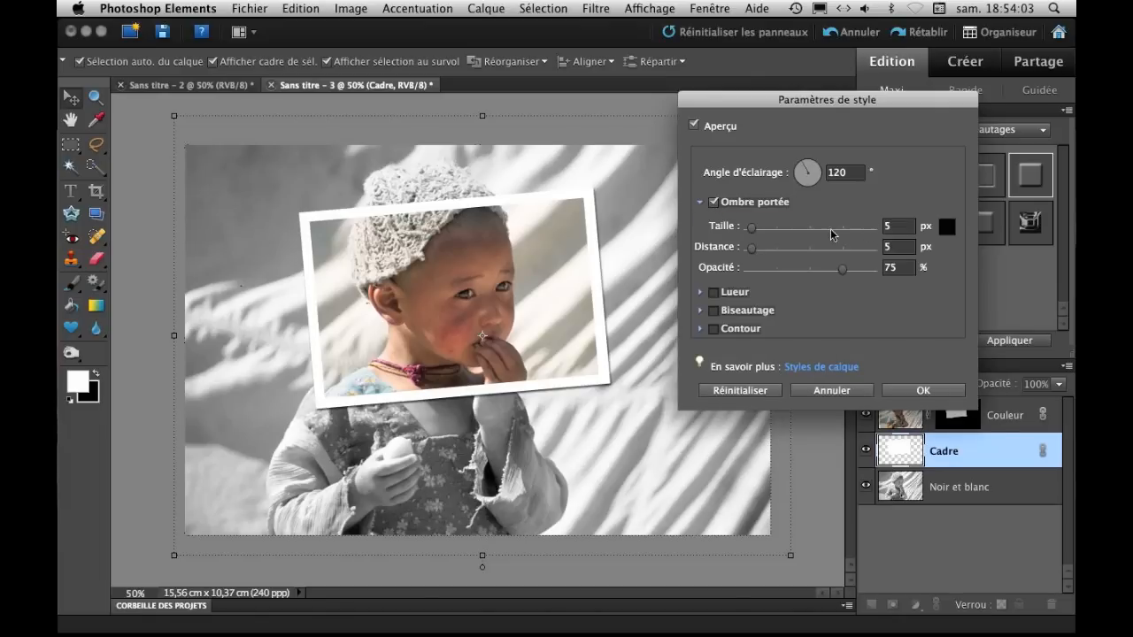
pyautogui.click(713, 203)
pyautogui.click(713, 203)
# - Set the drop shadow's size to 9 px, distance to 17 px and opacity to 50%, apply the style and deselect the layers
pyautogui.moveTo(751, 231)
pyautogui.mouseDown()
pyautogui.moveTo(766, 230)
pyautogui.moveTo(745, 234)
pyautogui.moveTo(762, 232)
pyautogui.moveTo(749, 233)
pyautogui.moveTo(763, 253)
pyautogui.moveTo(791, 253)
pyautogui.moveTo(756, 253)
pyautogui.mouseUp()
pyautogui.moveTo(847, 273); pyautogui.dragTo(807, 272)
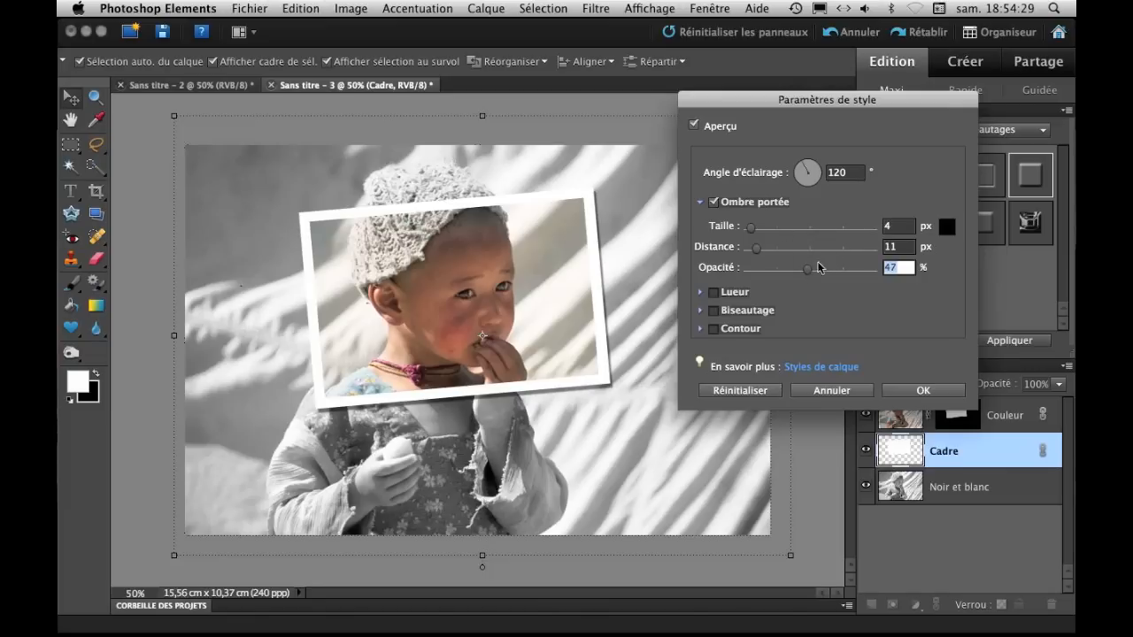
pyautogui.write('50')
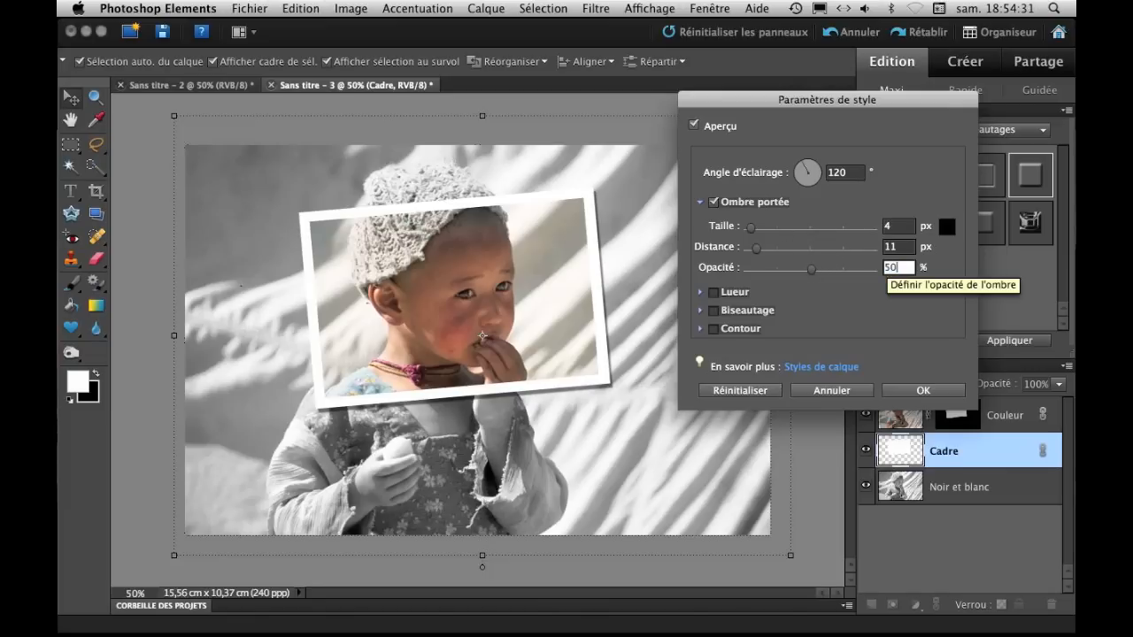
pyautogui.moveTo(752, 229)
pyautogui.mouseDown()
pyautogui.moveTo(763, 255)
pyautogui.moveTo(754, 230)
pyautogui.mouseUp()
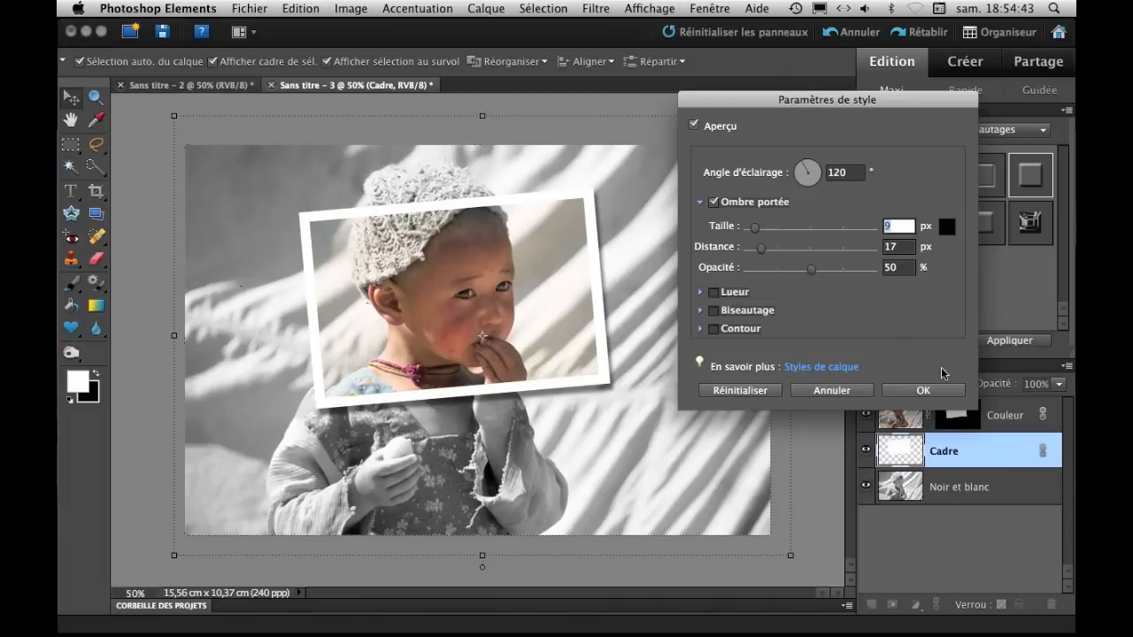
pyautogui.click(913, 389)
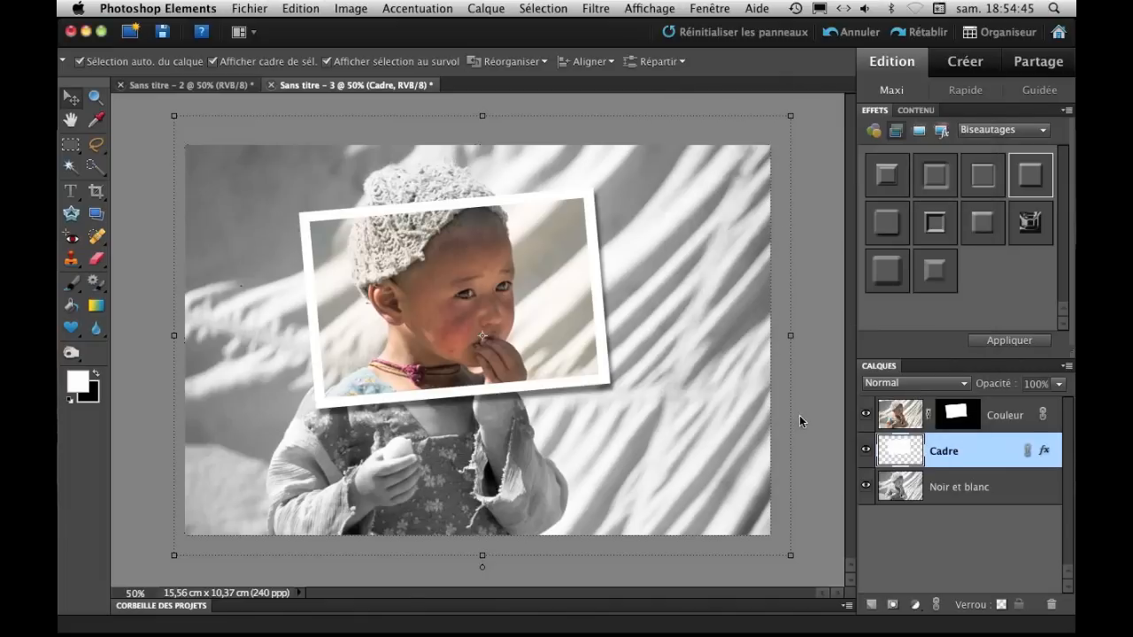
pyautogui.click(821, 403)
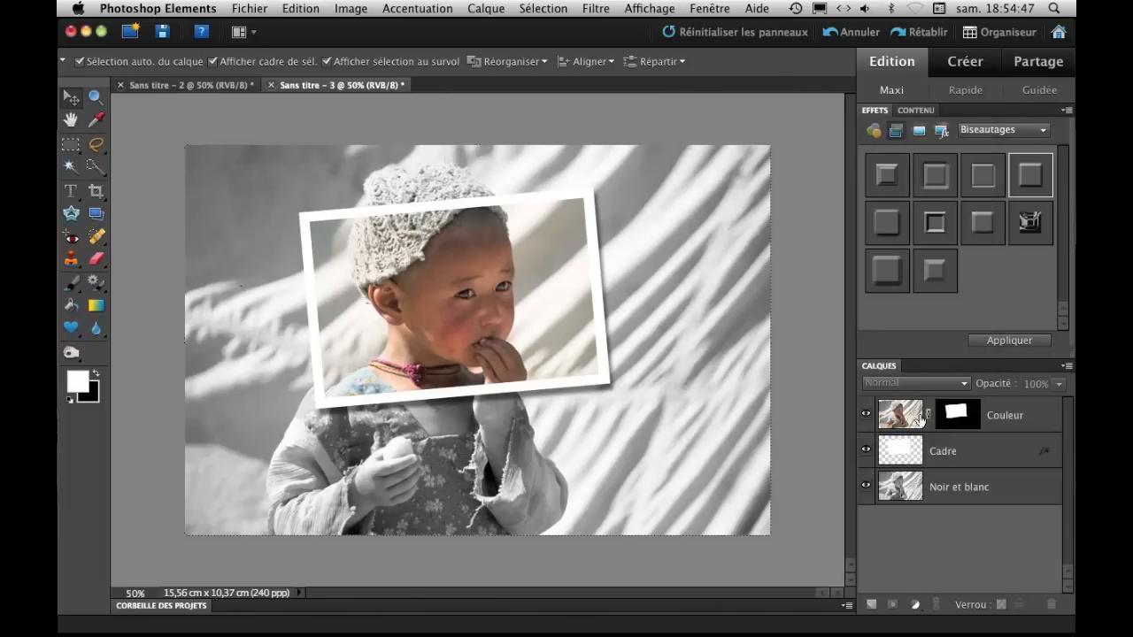
pyautogui.doubleClick(1043, 447)
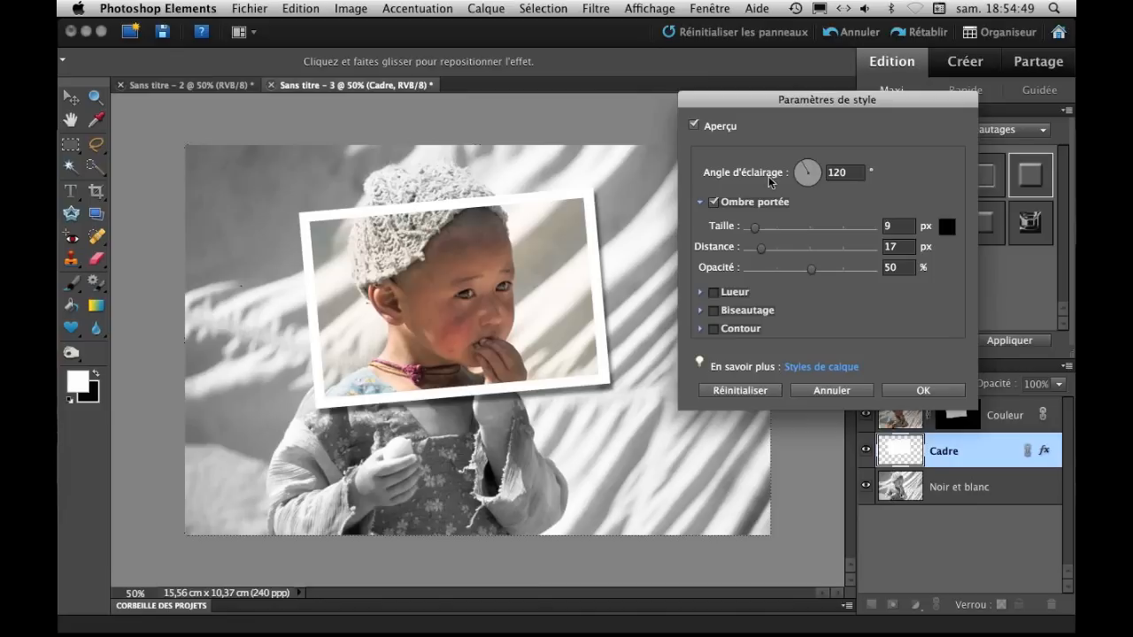
pyautogui.moveTo(803, 165); pyautogui.dragTo(800, 167)
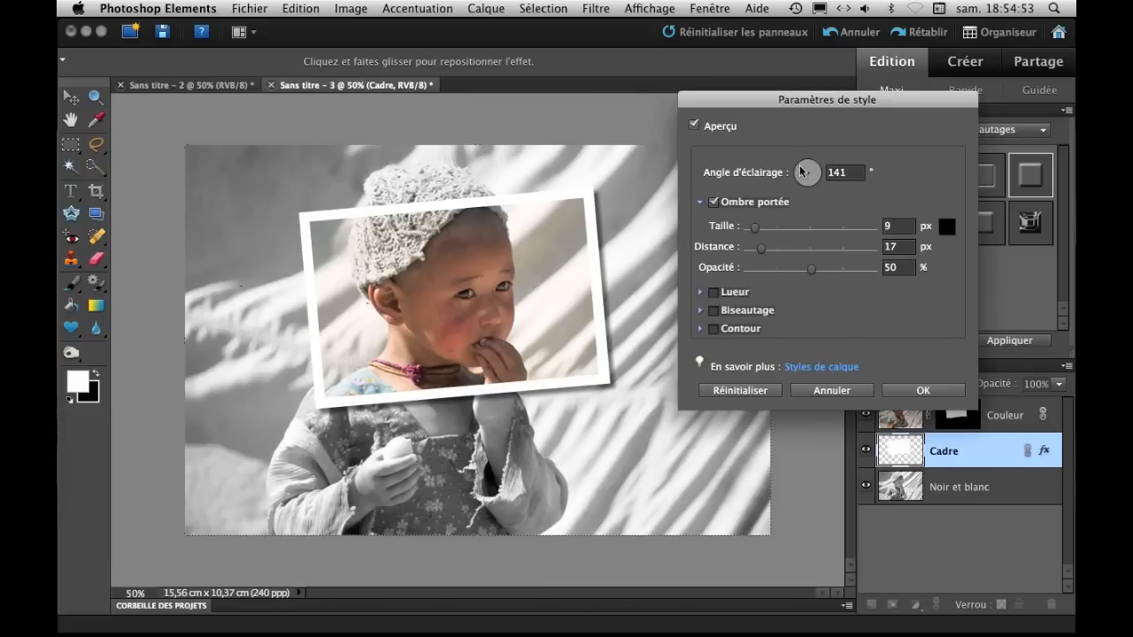
pyautogui.click(825, 392)
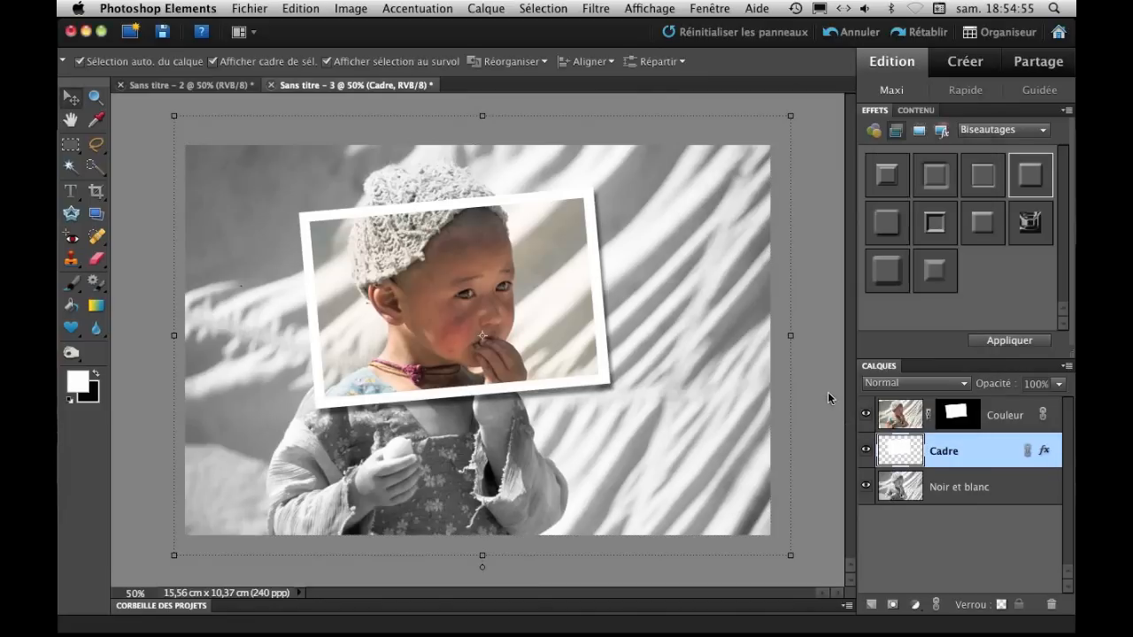
# - Undo and redo the Cadre layer's drop shadow to compare the frame with and without it
pyautogui.click(834, 31)
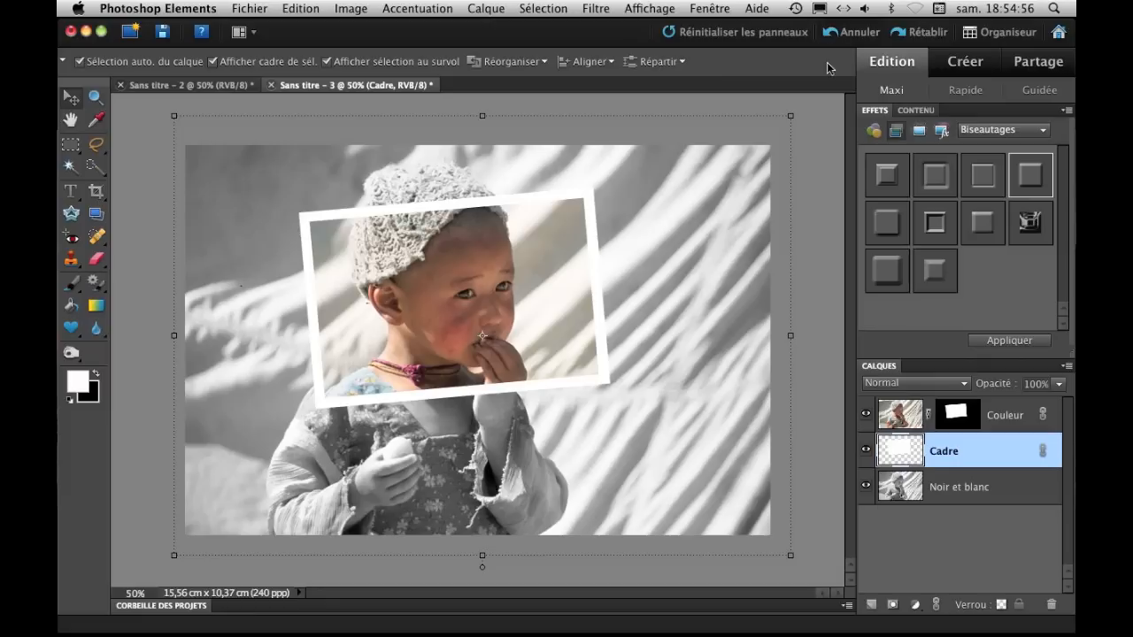
pyautogui.click(894, 35)
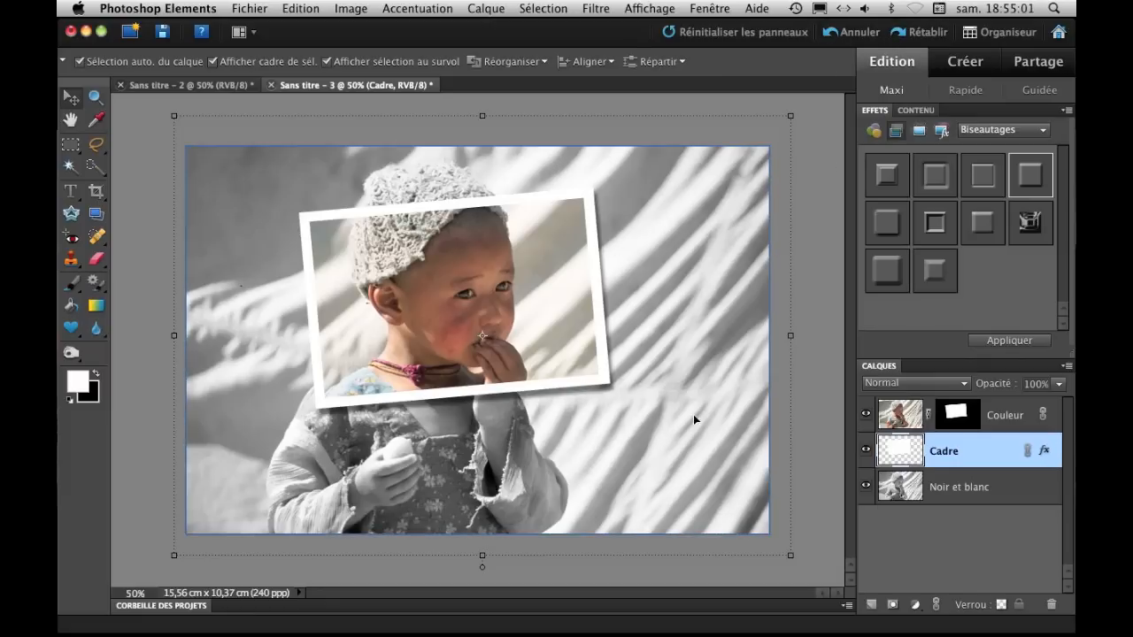
# - Set the lighting angle of the Cadre layer's style to 128°, apply it and deselect the layers
pyautogui.doubleClick(1044, 450)
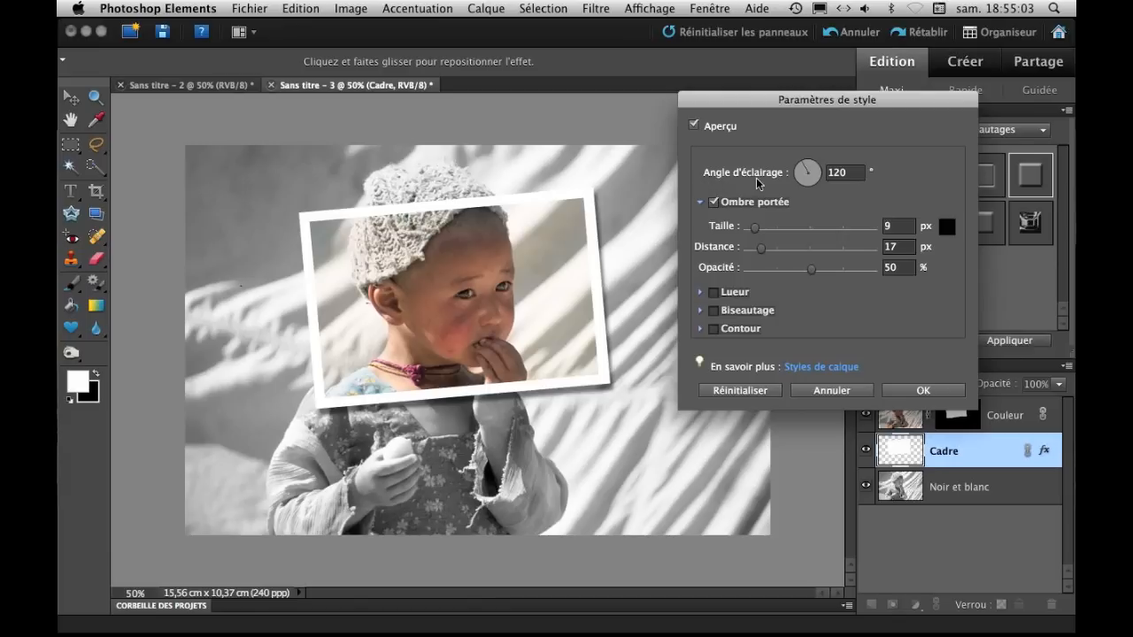
pyautogui.moveTo(805, 167); pyautogui.dragTo(802, 168)
pyautogui.click(802, 168)
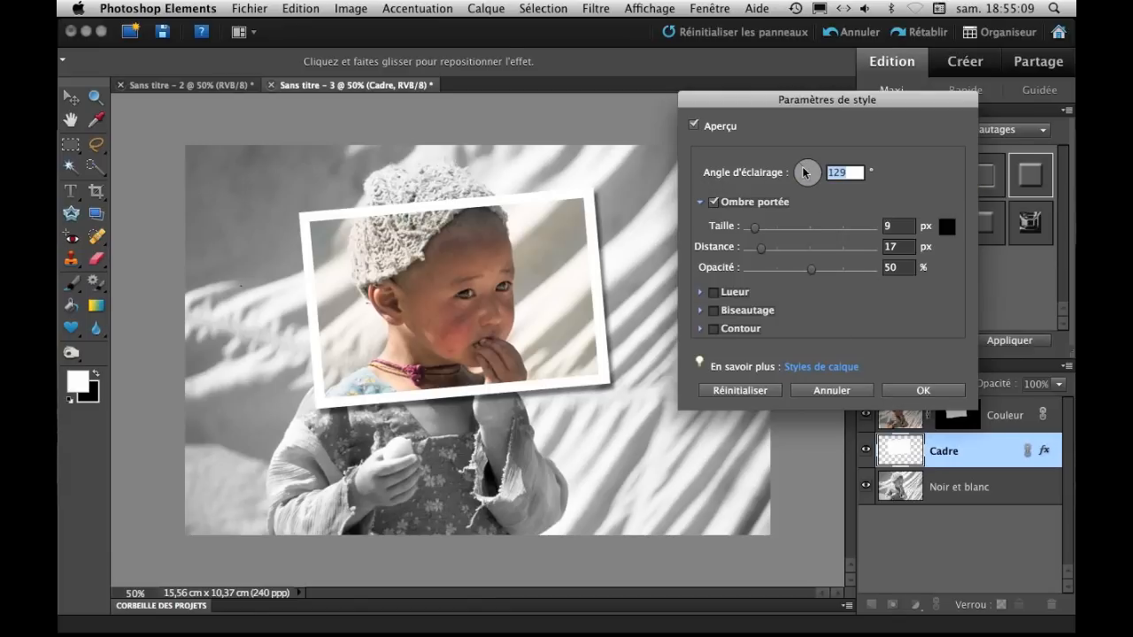
pyautogui.write('132')
pyautogui.click(802, 168)
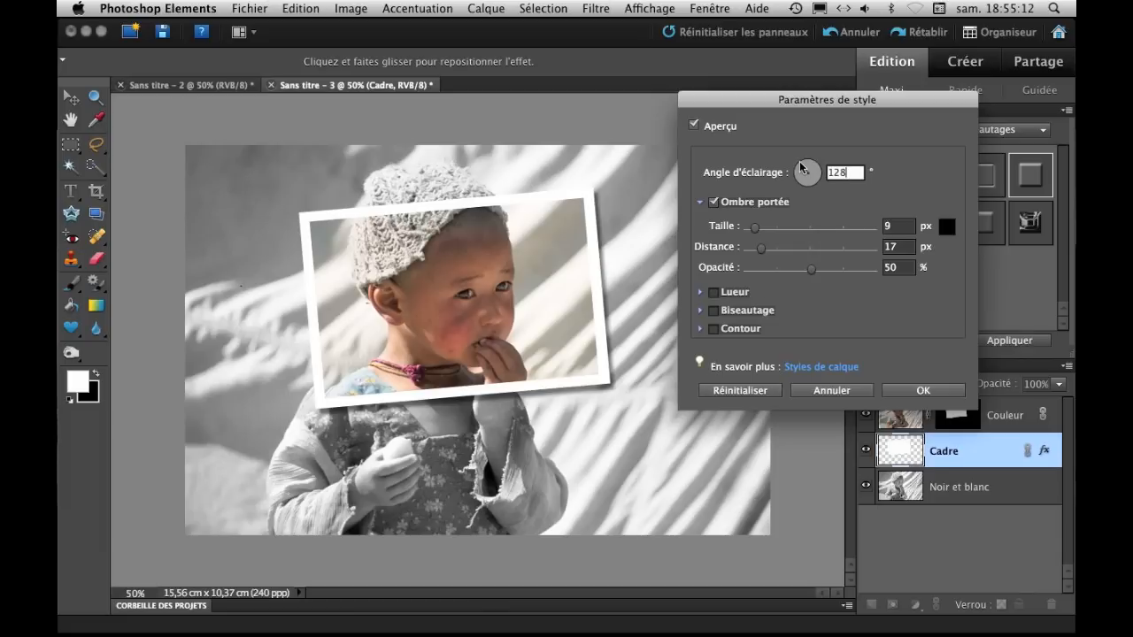
pyautogui.click(931, 391)
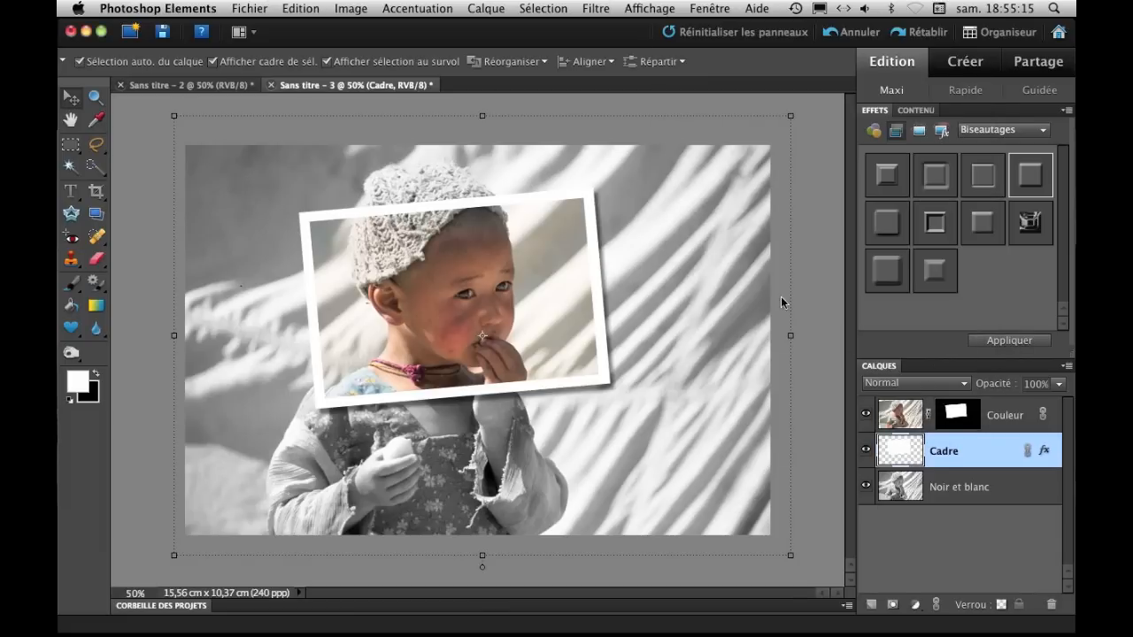
pyautogui.click(814, 290)
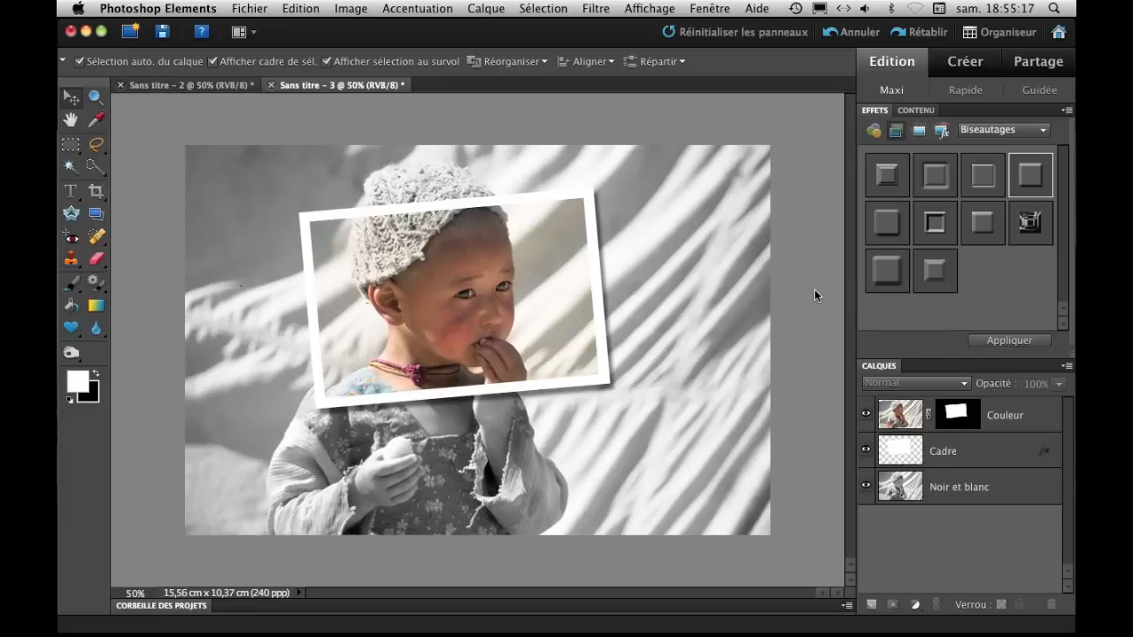